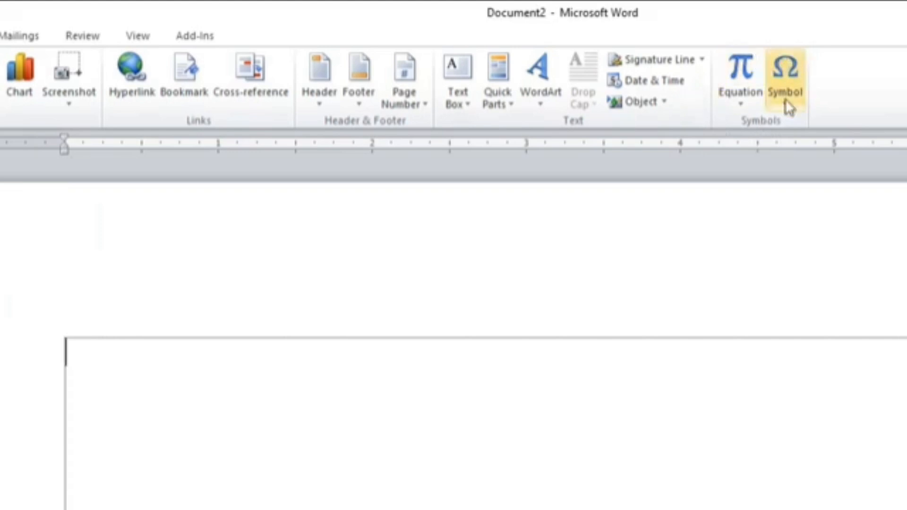
Insert a new blank equation into the document
{"action": "left_click", "coordinate": [747, 77]}
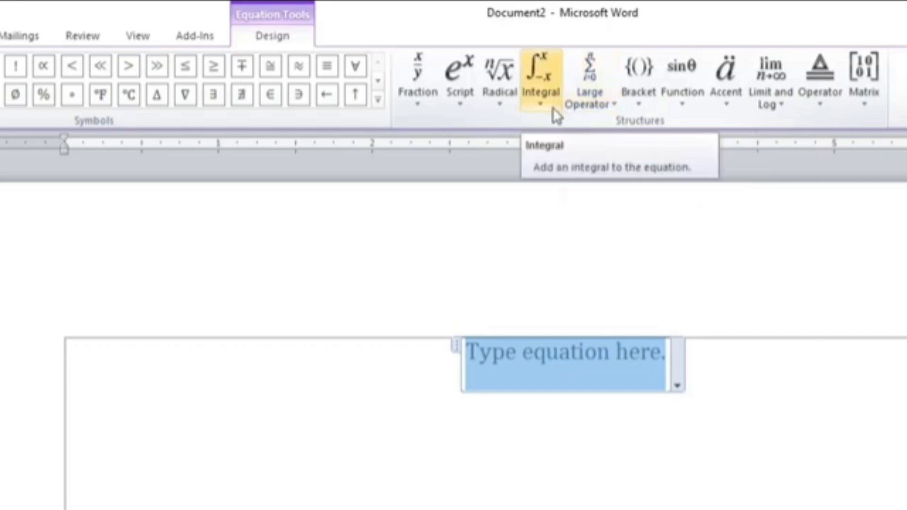
Browse the Fraction, Script, Radical, Integral, Large Operator, Bracket, Function, Accent, Limit and Log, Operator and Matrix structure galleries
{"action": "left_click", "coordinate": [421, 108]}
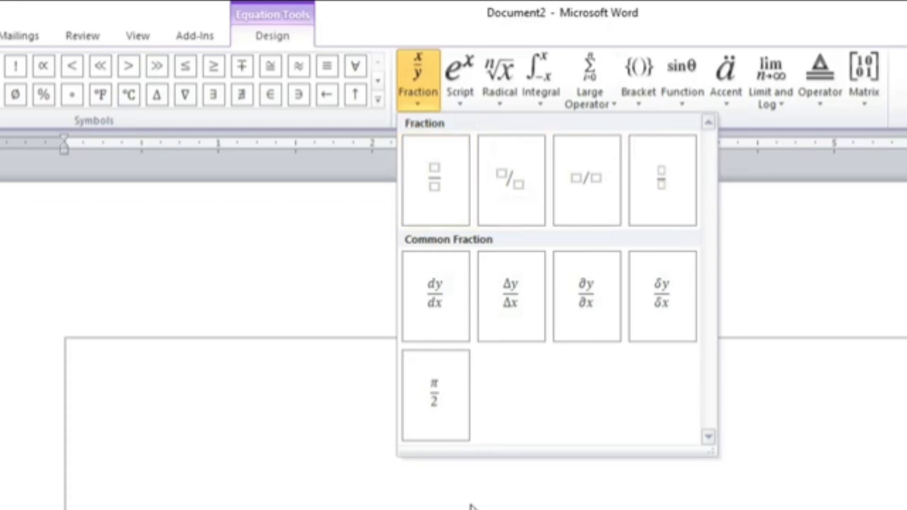
{"action": "key", "text": "Escape"}
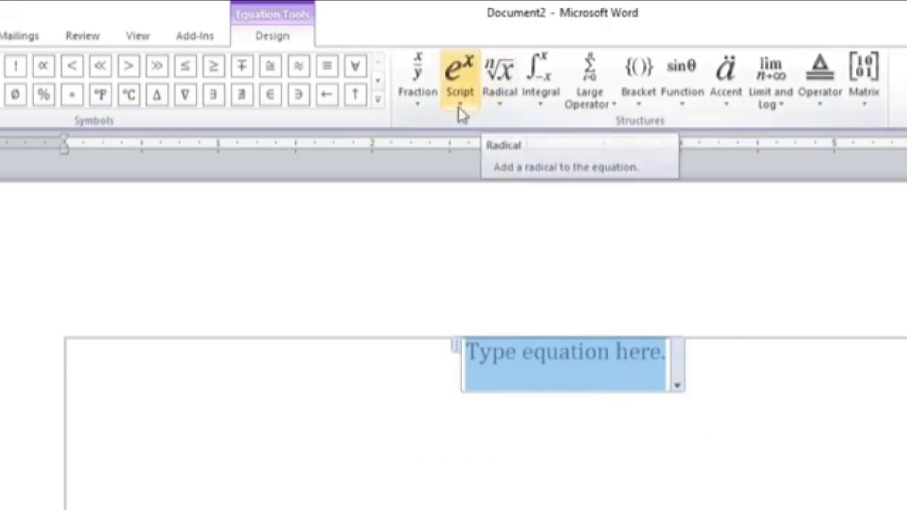
{"action": "left_click", "coordinate": [461, 94]}
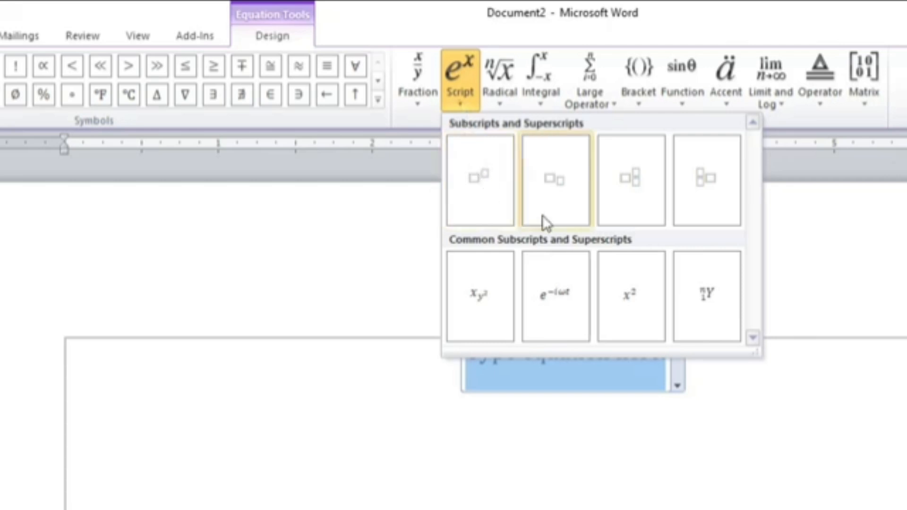
{"action": "left_click", "coordinate": [502, 94]}
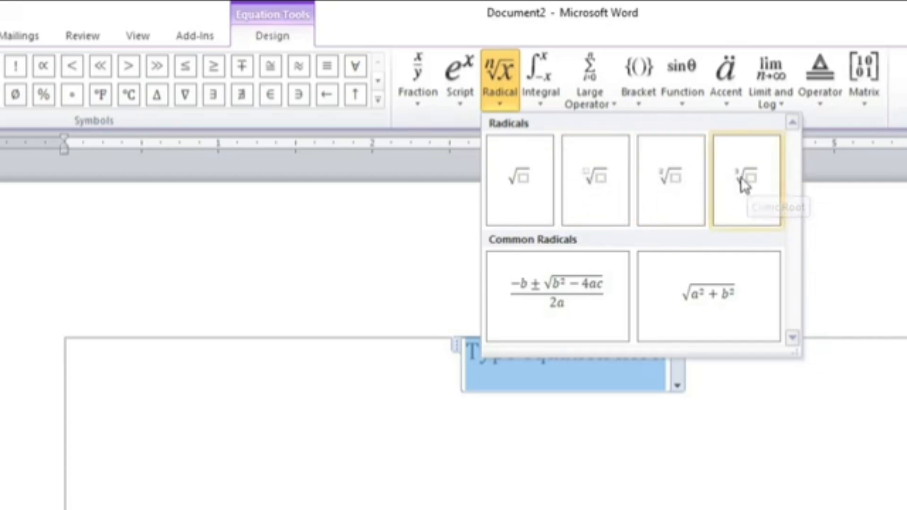
{"action": "left_click", "coordinate": [543, 90]}
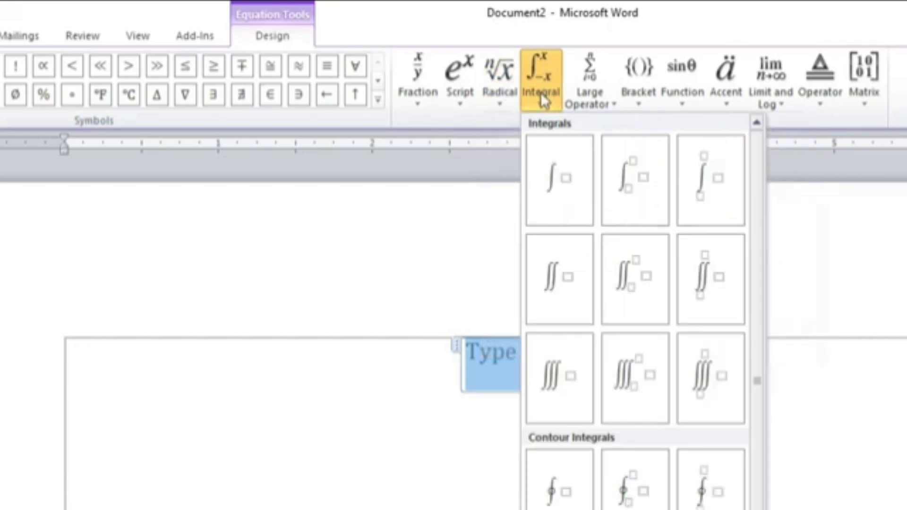
{"action": "left_click", "coordinate": [589, 102]}
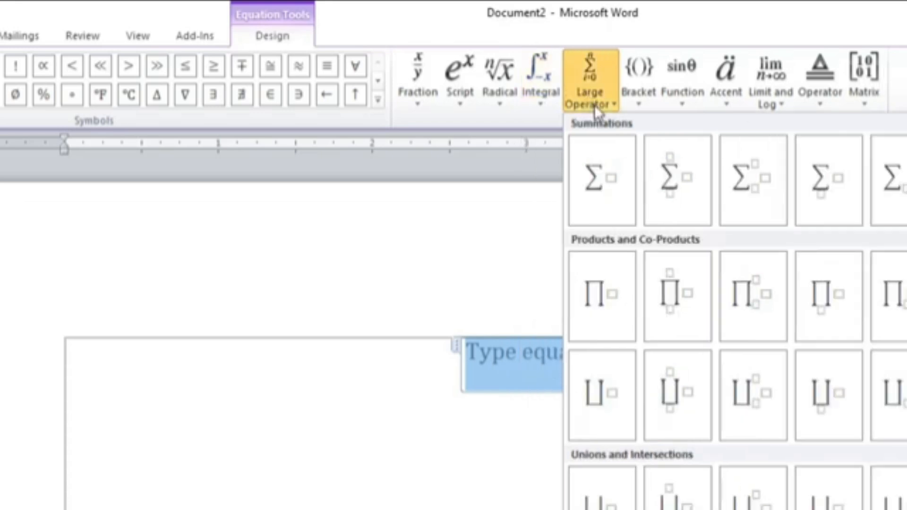
{"action": "left_click", "coordinate": [640, 92]}
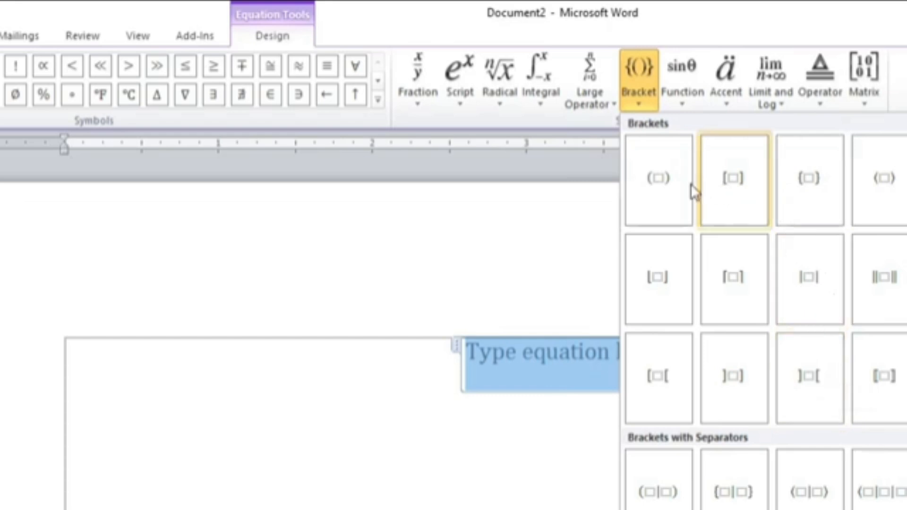
{"action": "left_click", "coordinate": [681, 90]}
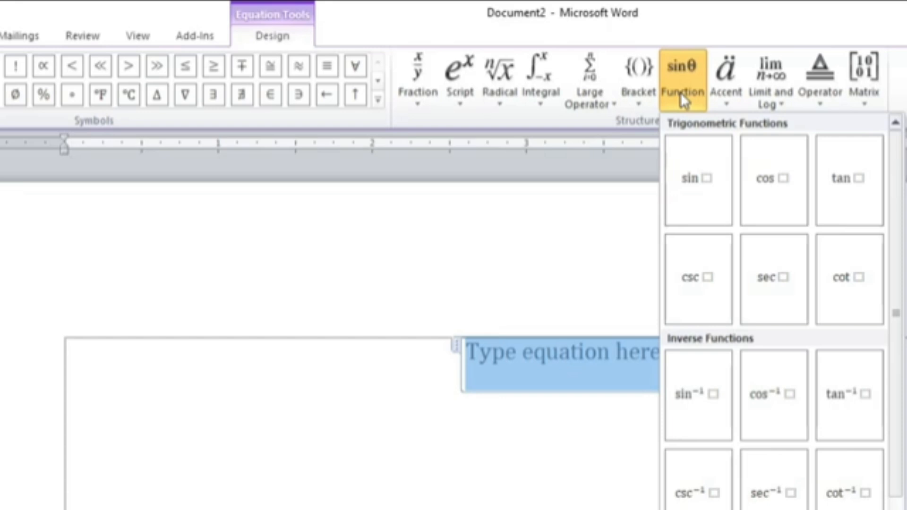
{"action": "left_click", "coordinate": [728, 97]}
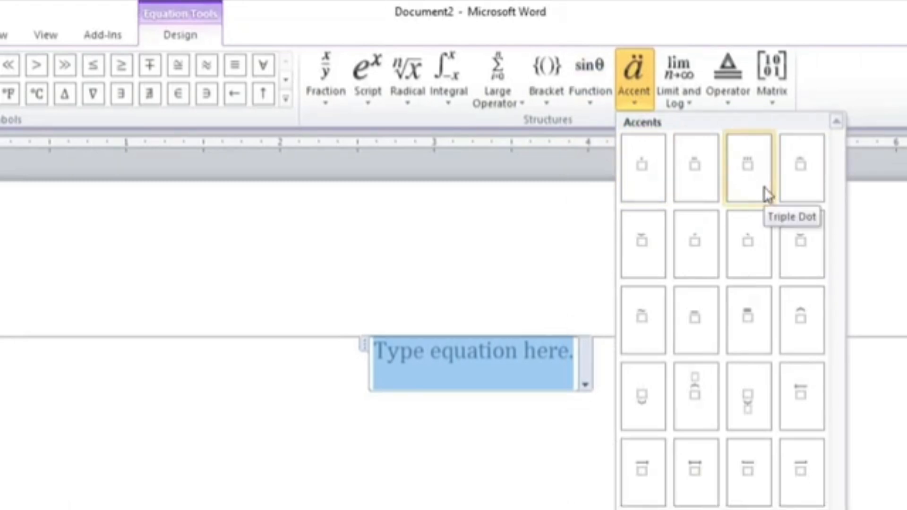
{"action": "left_click", "coordinate": [676, 92]}
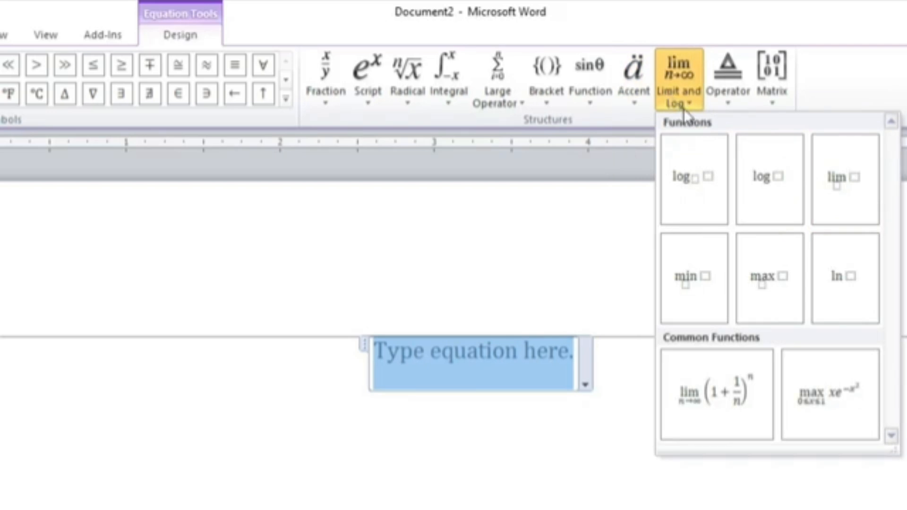
{"action": "left_click", "coordinate": [730, 92]}
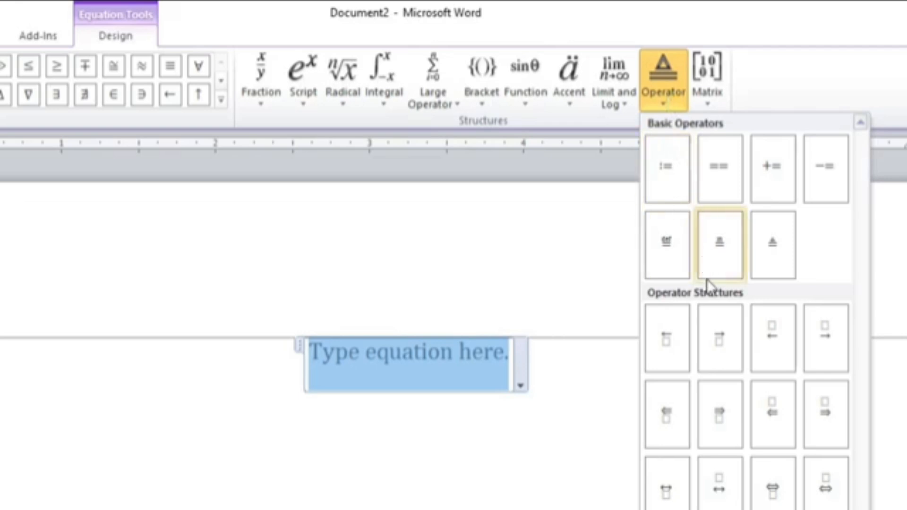
{"action": "left_click", "coordinate": [709, 95]}
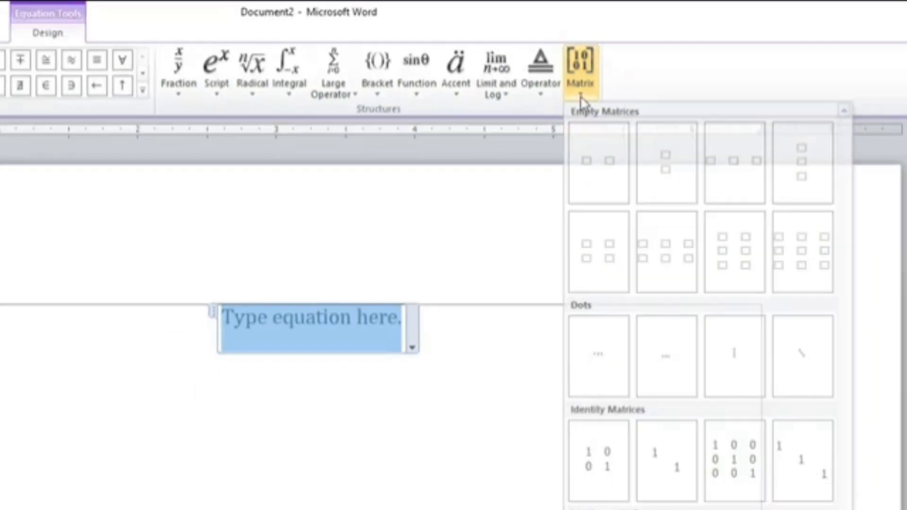
{"action": "left_click", "coordinate": [575, 100]}
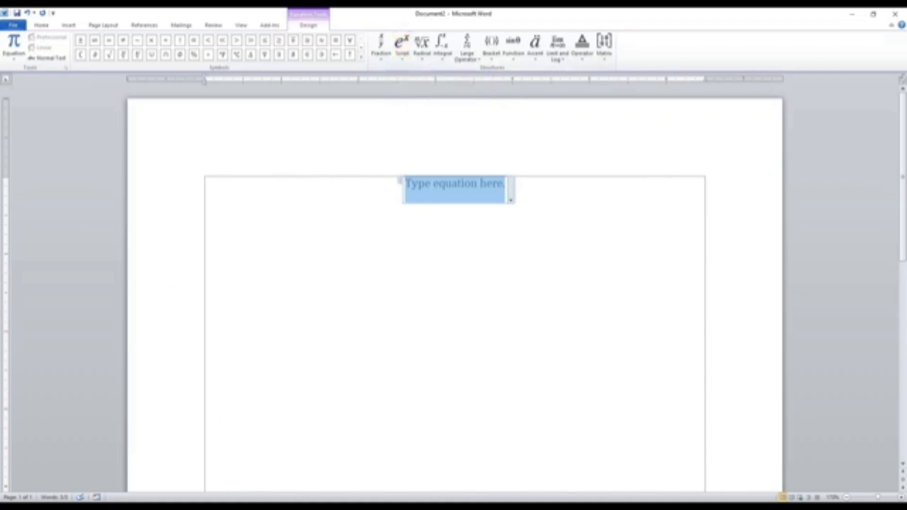
Open the sample equations document and arrange it side by side with Document2
{"action": "mouse_move", "coordinate": [219, 507]}
{"action": "left_click", "coordinate": [178, 487]}
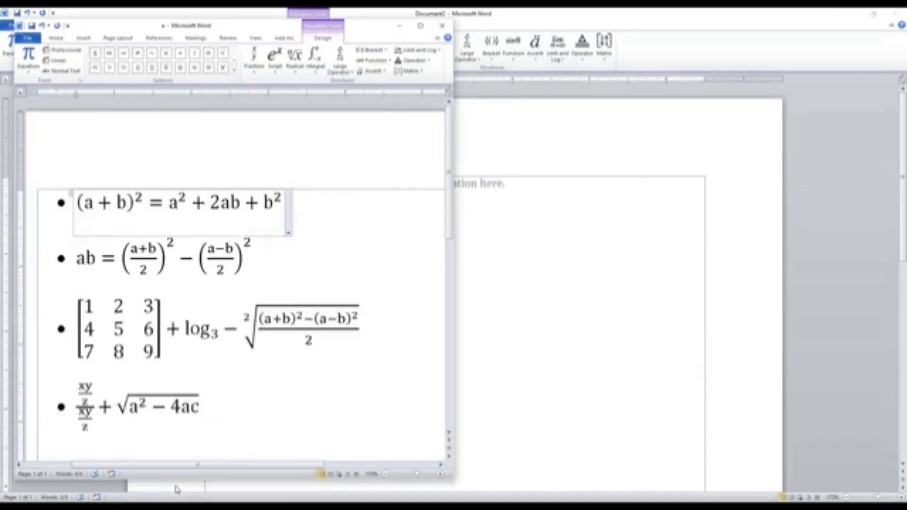
{"action": "left_click", "coordinate": [420, 25]}
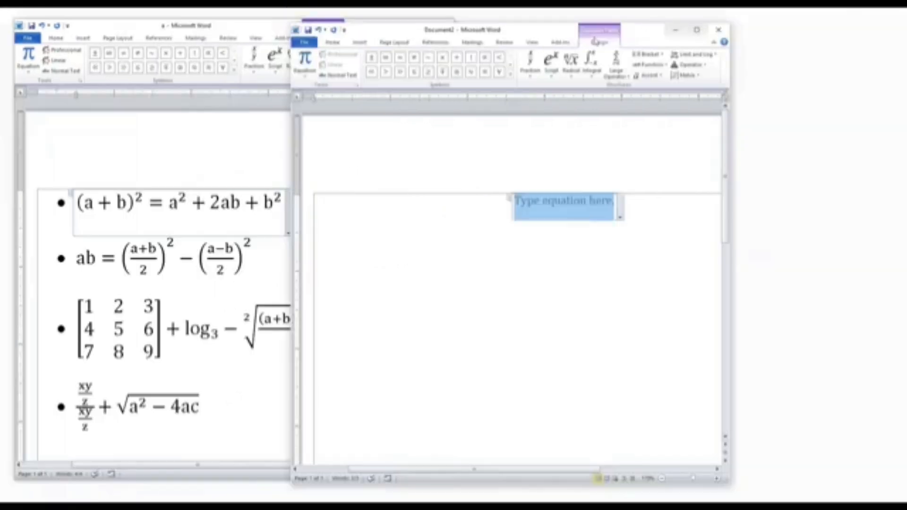
{"action": "left_click_drag", "start_coordinate": [539, 35], "coordinate": [638, 31]}
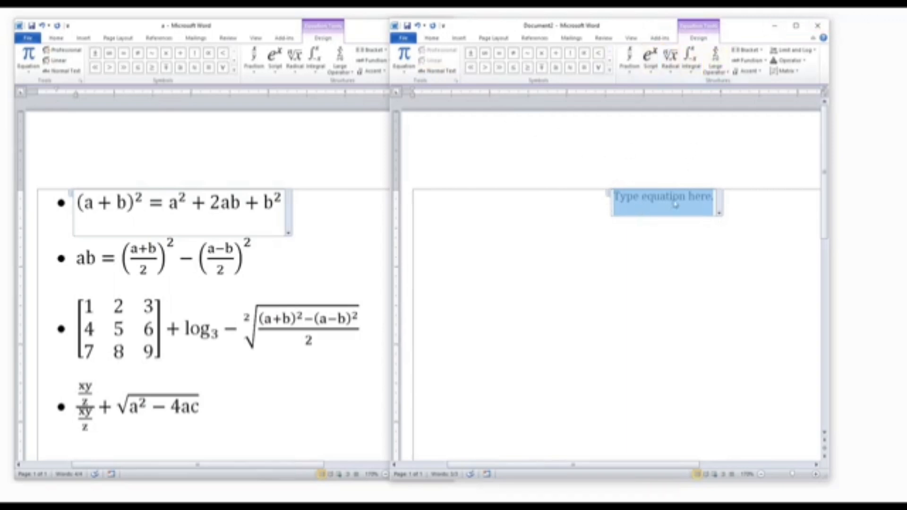
Undo the equation insertion and insert a fresh equation in Document2
{"action": "key", "text": "ctrl+z"}
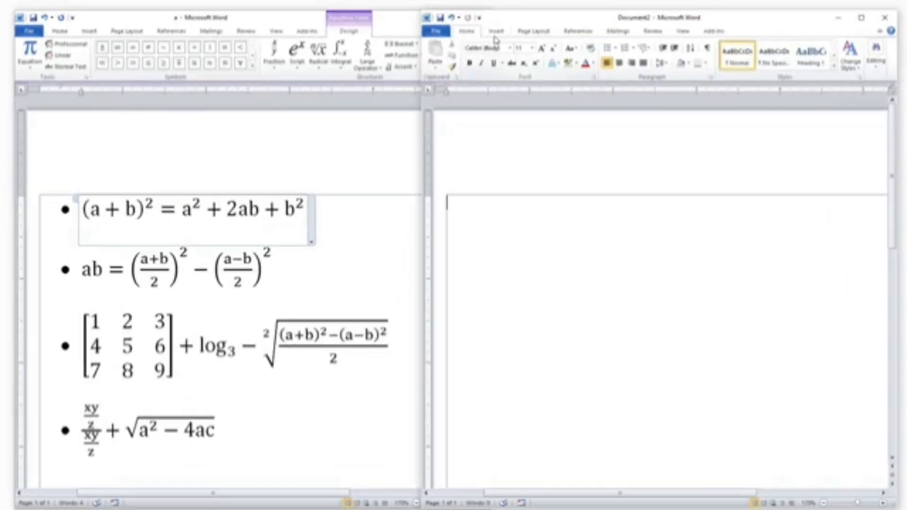
{"action": "left_click", "coordinate": [458, 41]}
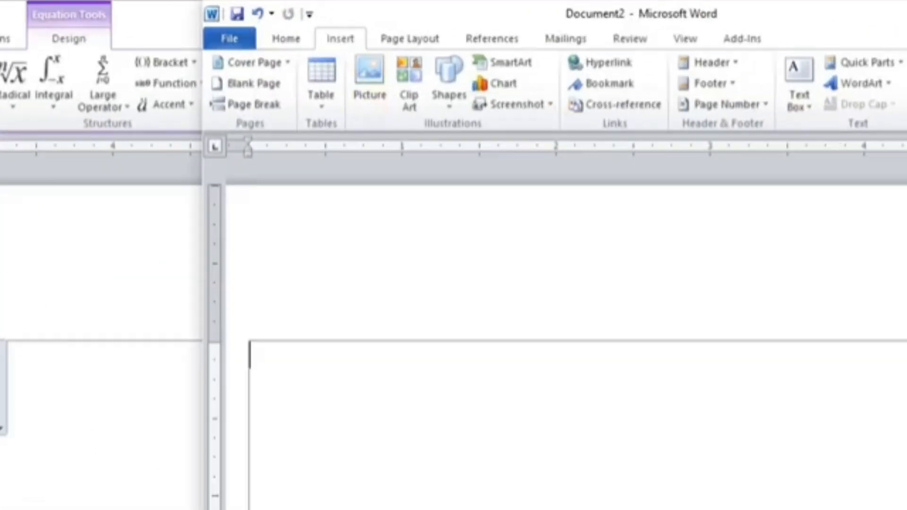
{"action": "left_click", "coordinate": [795, 66]}
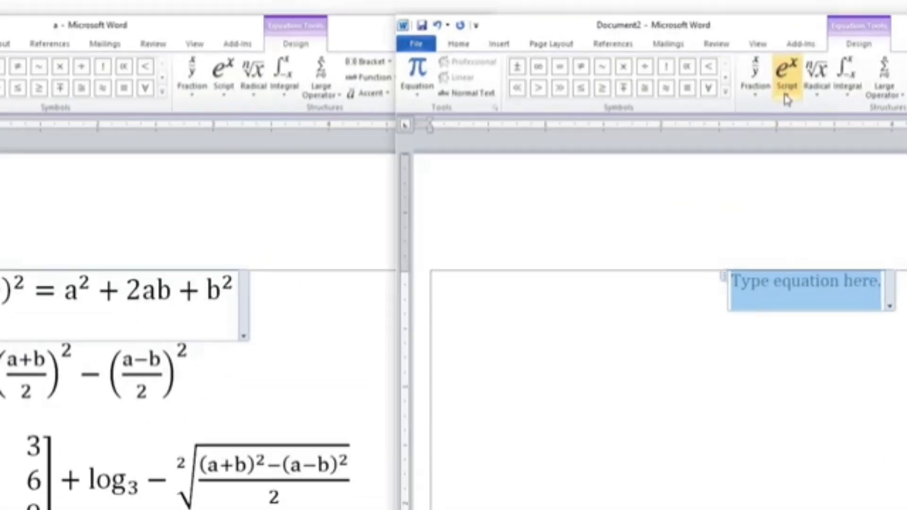
Insert a superscript structure into the equation
{"action": "left_click", "coordinate": [786, 94]}
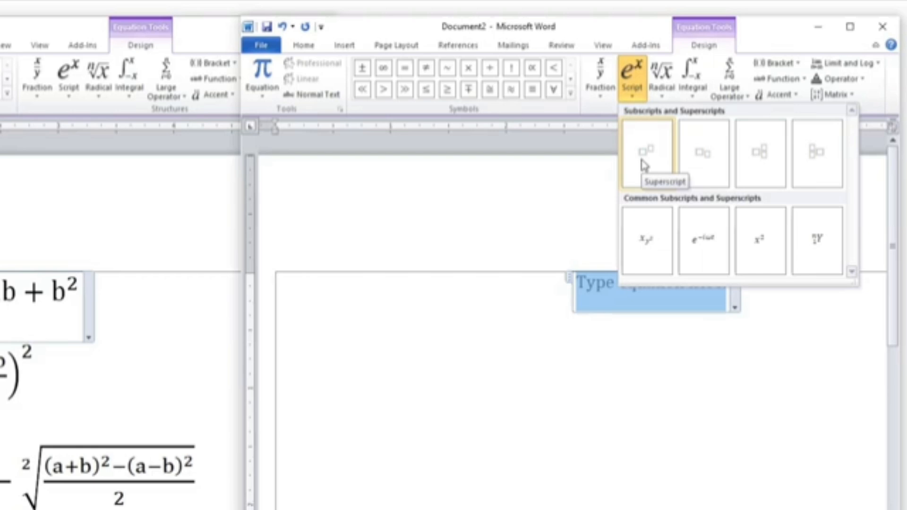
{"action": "left_click", "coordinate": [645, 164]}
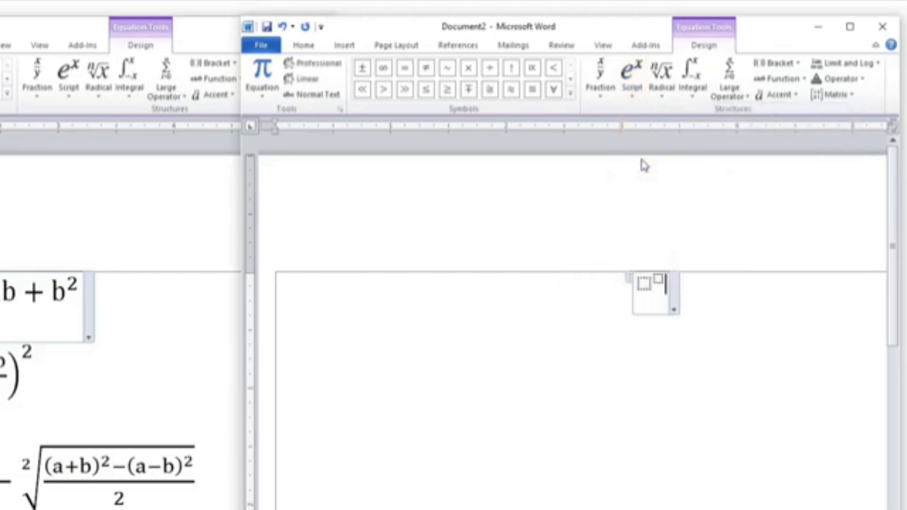
Increase the equation's font size to 18 and return to the equation design tools
{"action": "left_click", "coordinate": [305, 46]}
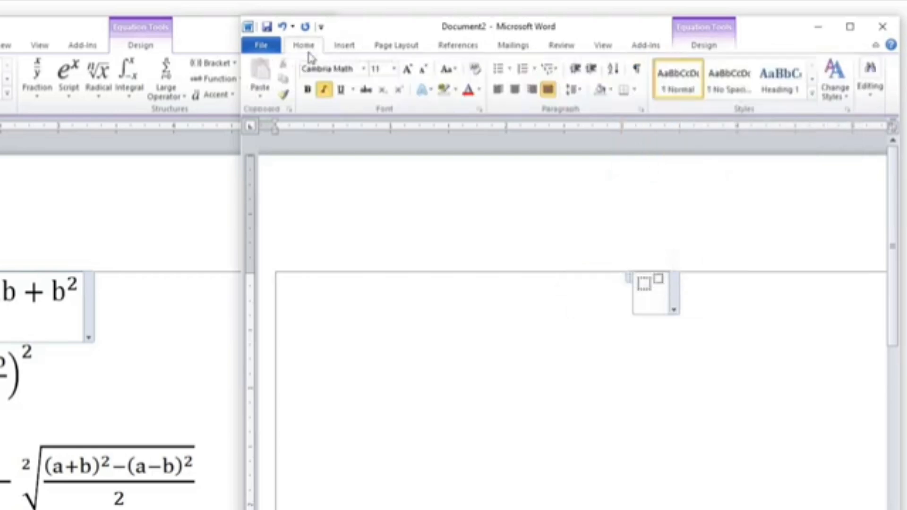
{"action": "left_click", "coordinate": [408, 71]}
{"action": "left_click", "coordinate": [409, 71]}
{"action": "left_click", "coordinate": [408, 71]}
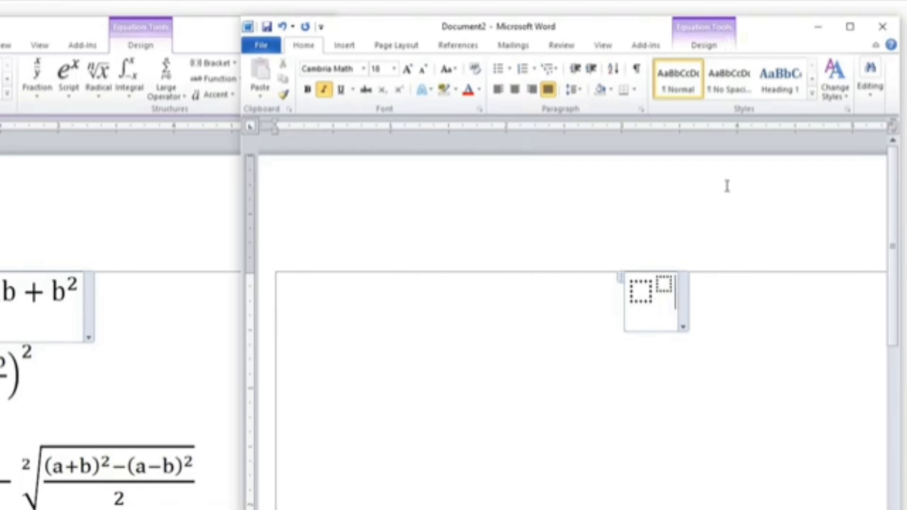
{"action": "left_click", "coordinate": [704, 46]}
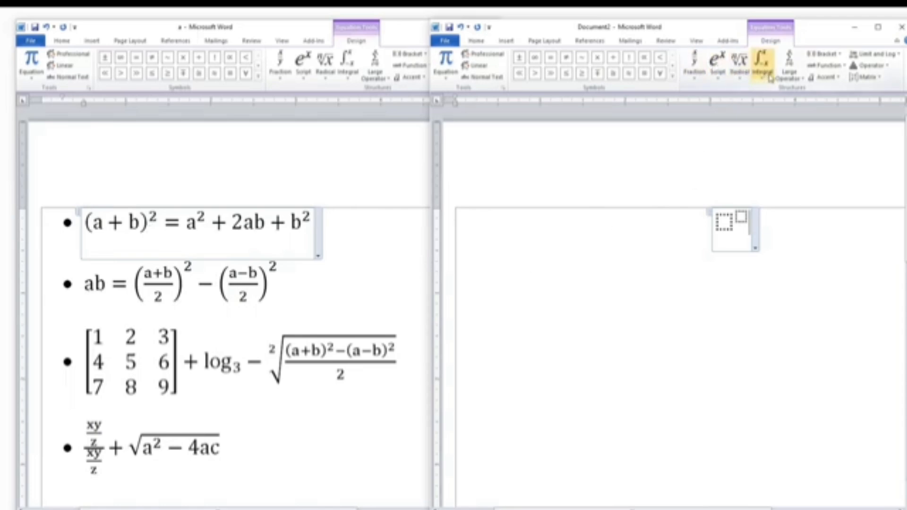
{"action": "left_click", "coordinate": [822, 54]}
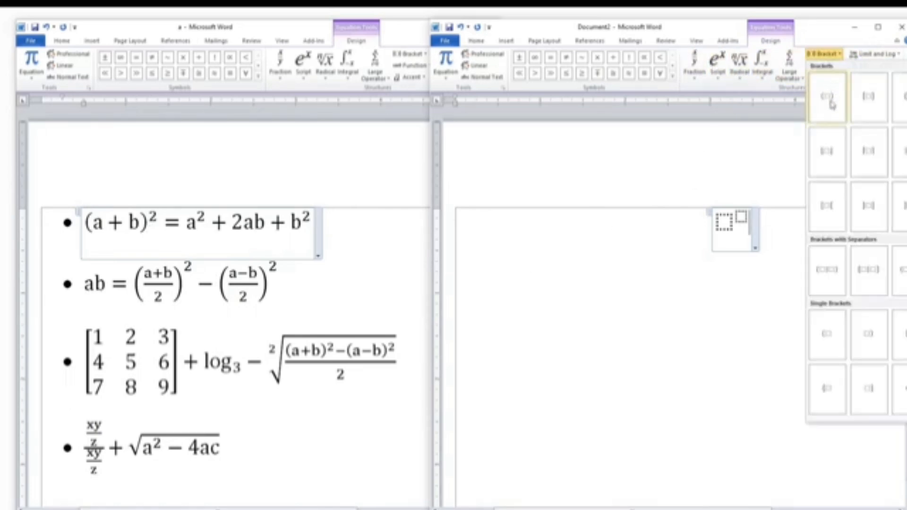
{"action": "left_click", "coordinate": [831, 103]}
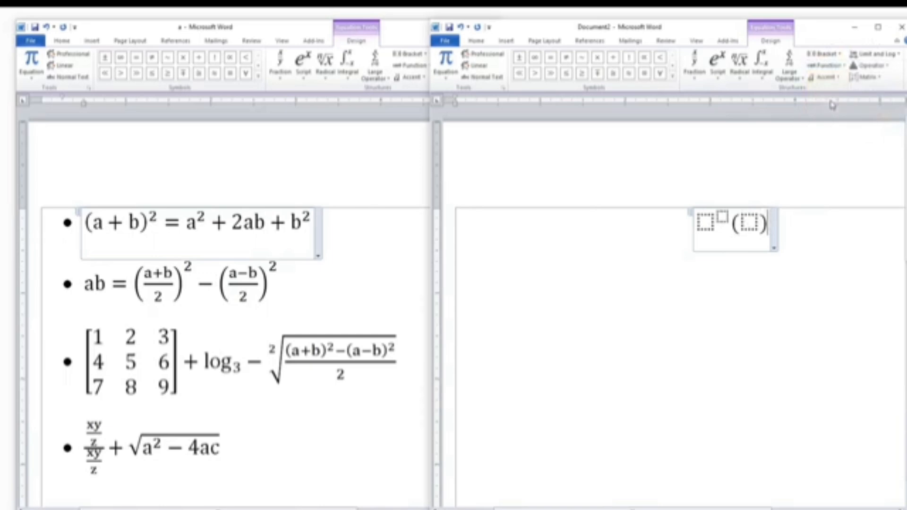
{"action": "key", "text": "BackSpace"}
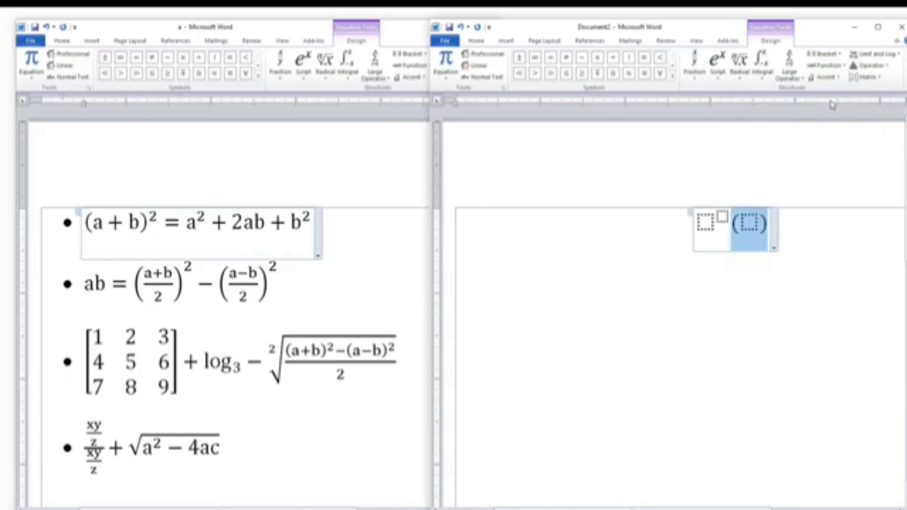
{"action": "key", "text": "BackSpace"}
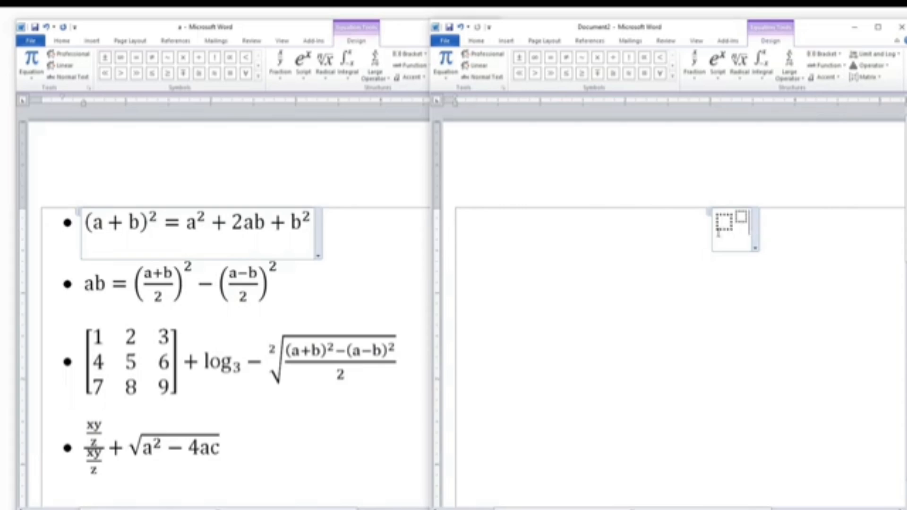
Insert round parentheses into the superscript's base placeholder
{"action": "left_click", "coordinate": [722, 225]}
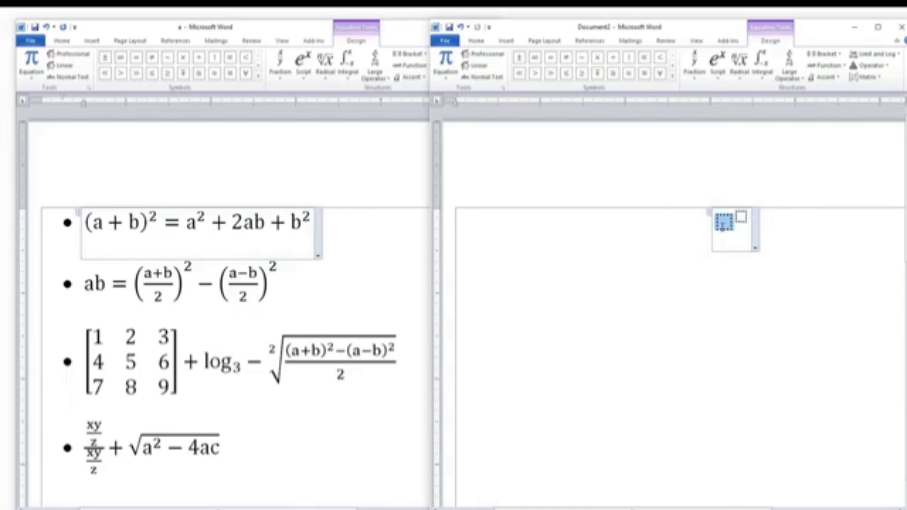
{"action": "left_click", "coordinate": [823, 54]}
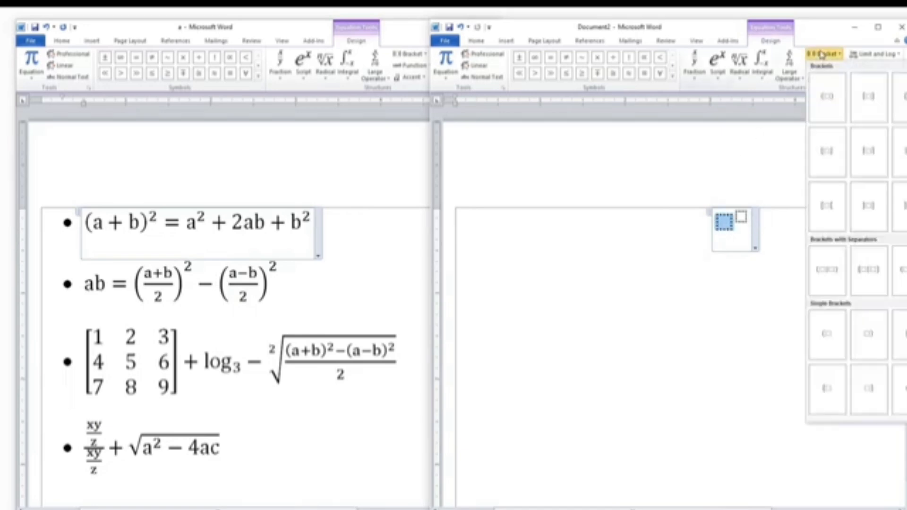
{"action": "left_click", "coordinate": [828, 97]}
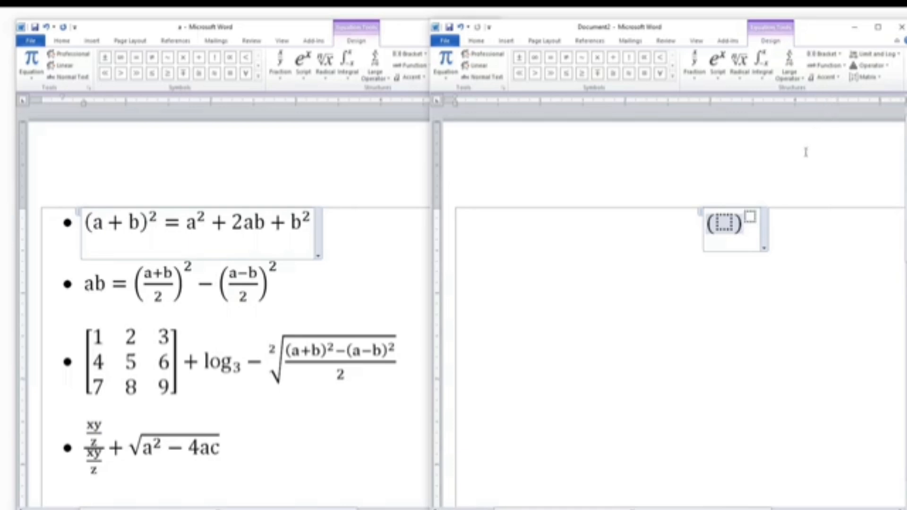
{"action": "type", "text": "a +"}
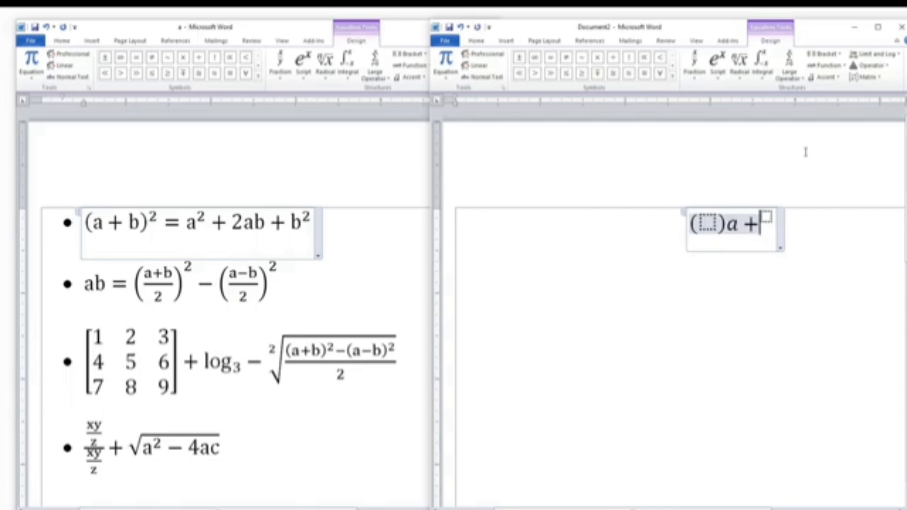
{"action": "key", "text": "BackSpace"}
{"action": "key", "text": "BackSpace"}
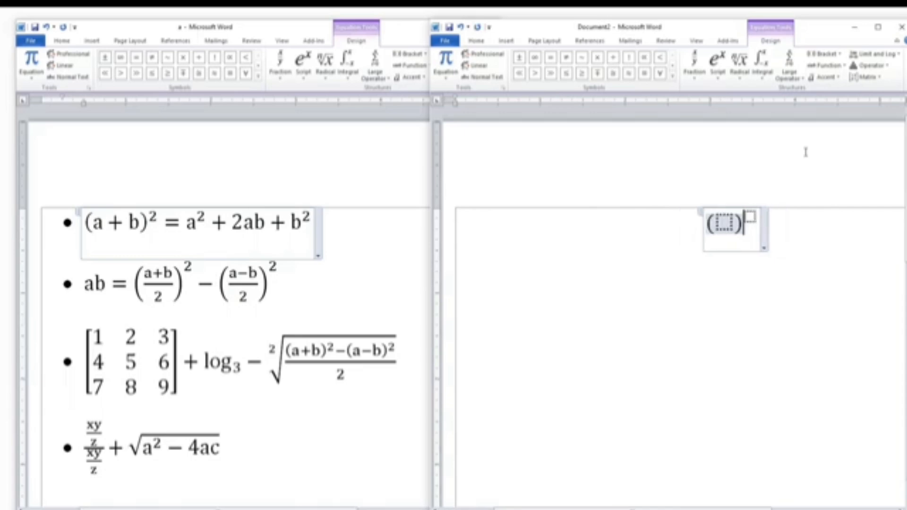
Enter a + b inside the parentheses and 2 as the superscript exponent
{"action": "left_click", "coordinate": [724, 223]}
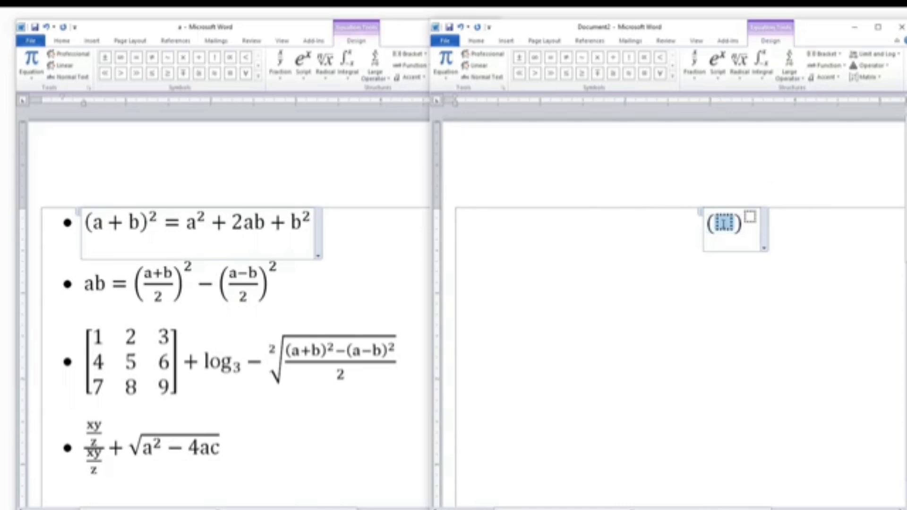
{"action": "type", "text": "a "}
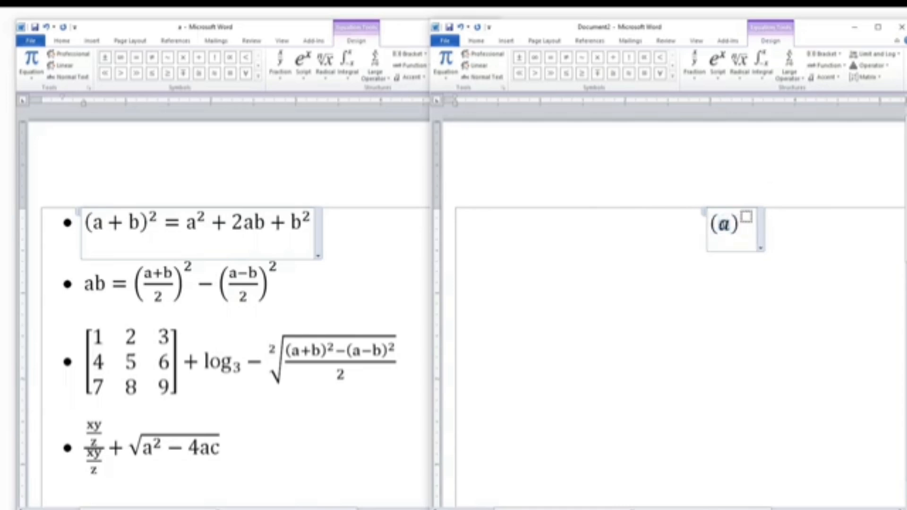
{"action": "type", "text": "+ b"}
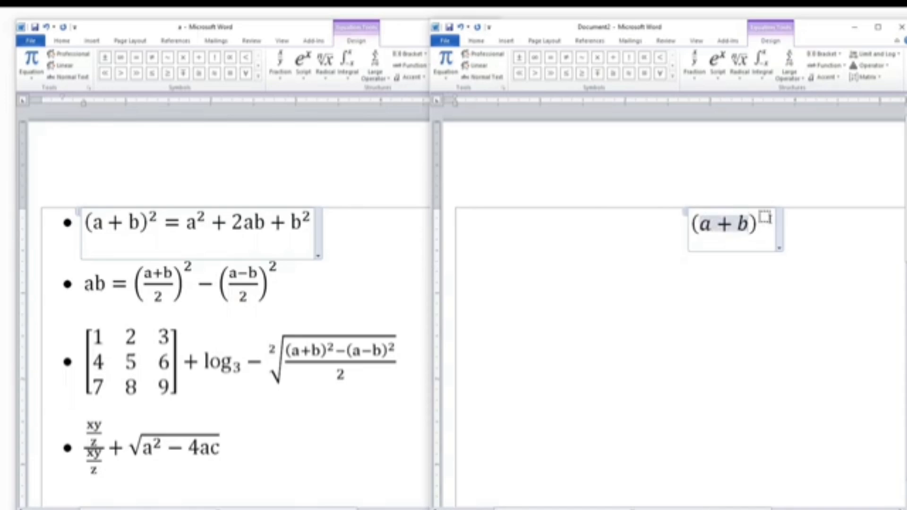
{"action": "left_click", "coordinate": [767, 218]}
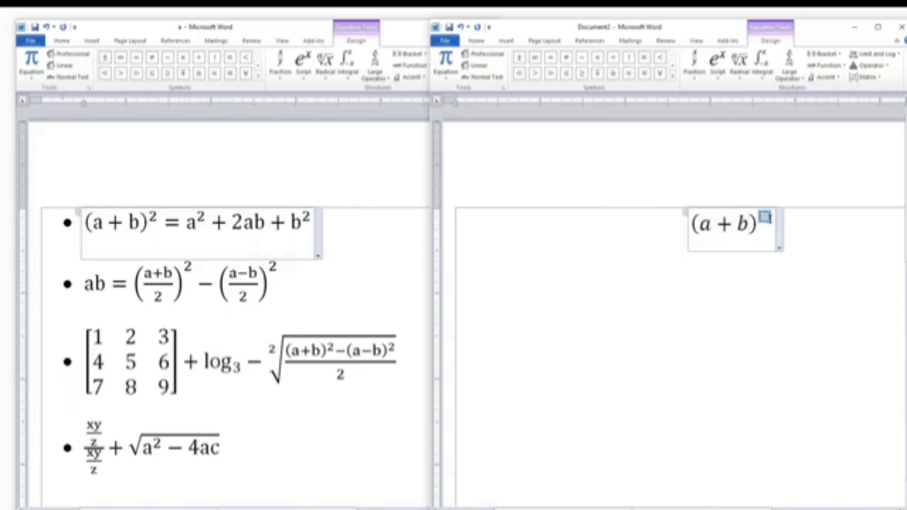
{"action": "left_click", "coordinate": [749, 223]}
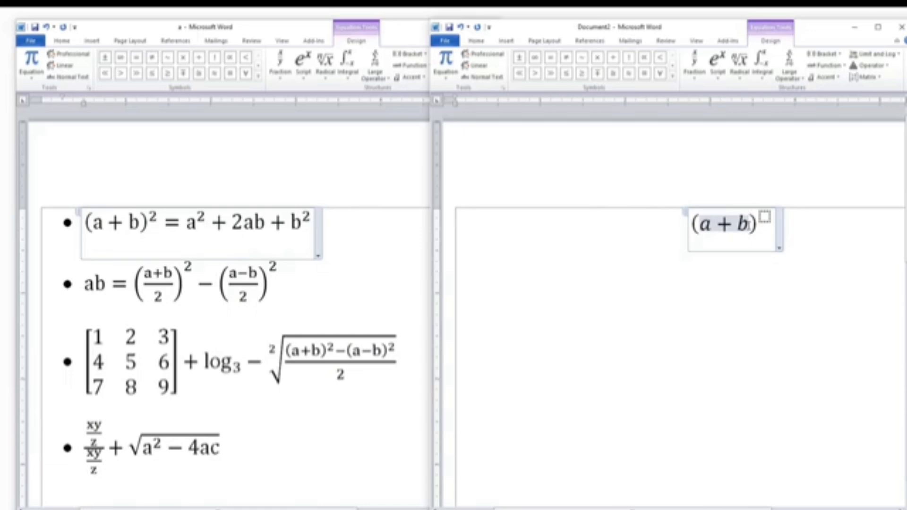
{"action": "key", "text": "Right"}
{"action": "key", "text": "Right"}
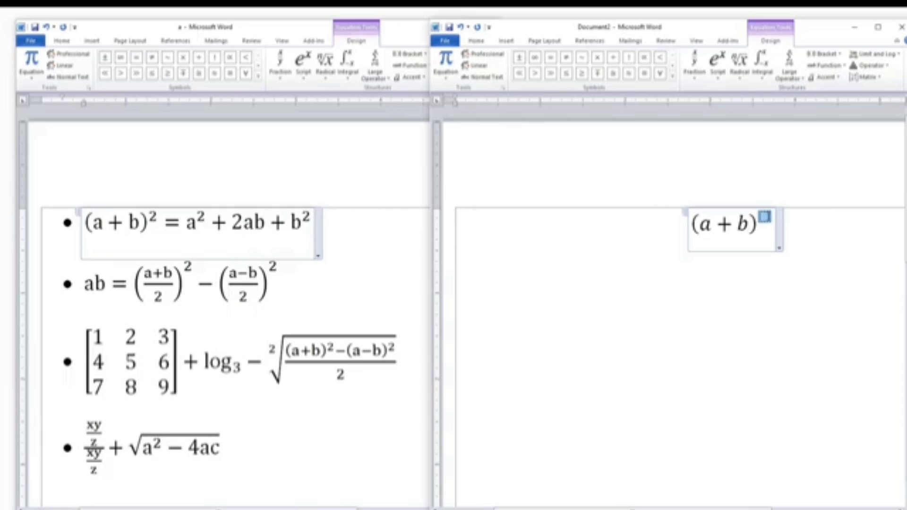
{"action": "type", "text": "2"}
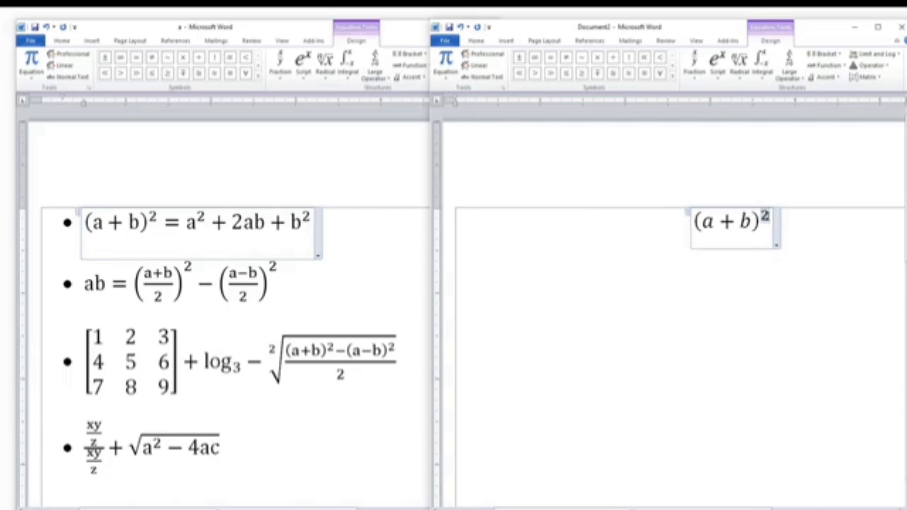
{"action": "type", "text": "="}
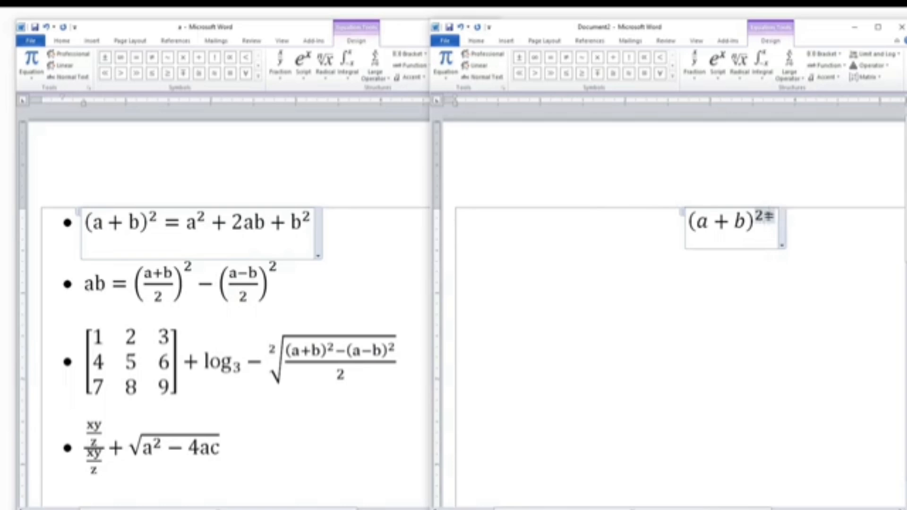
Add an equals sign after the superscript, then insert another superscript structure holding a with exponent 2
{"action": "key", "text": "BackSpace"}
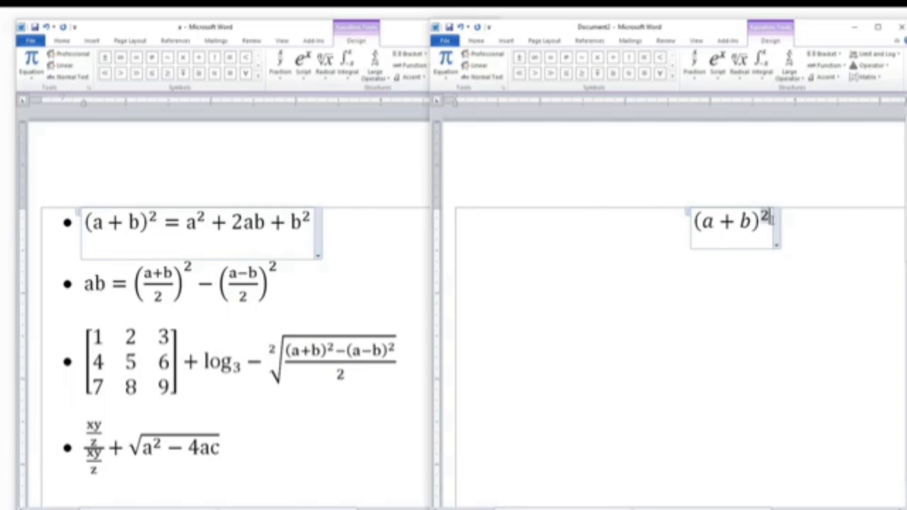
{"action": "key", "text": "Right"}
{"action": "type", "text": "="}
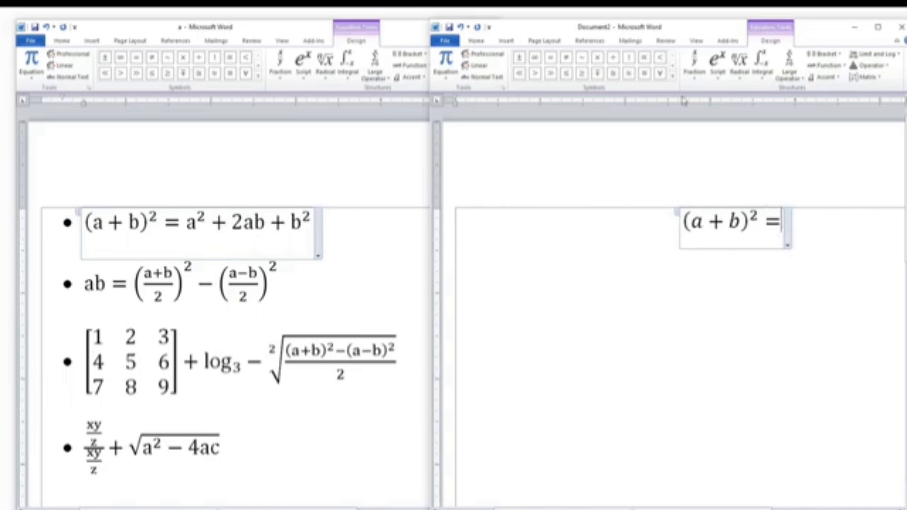
{"action": "left_click", "coordinate": [718, 61]}
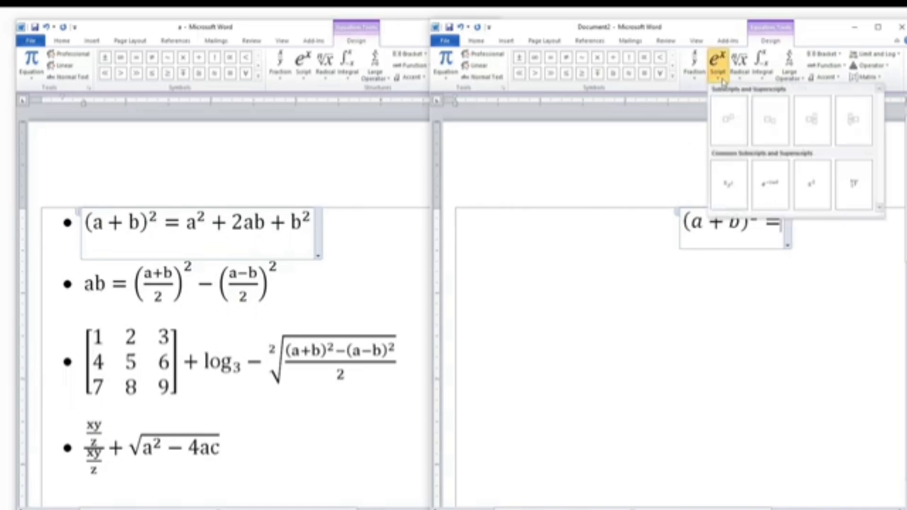
{"action": "left_click", "coordinate": [728, 122]}
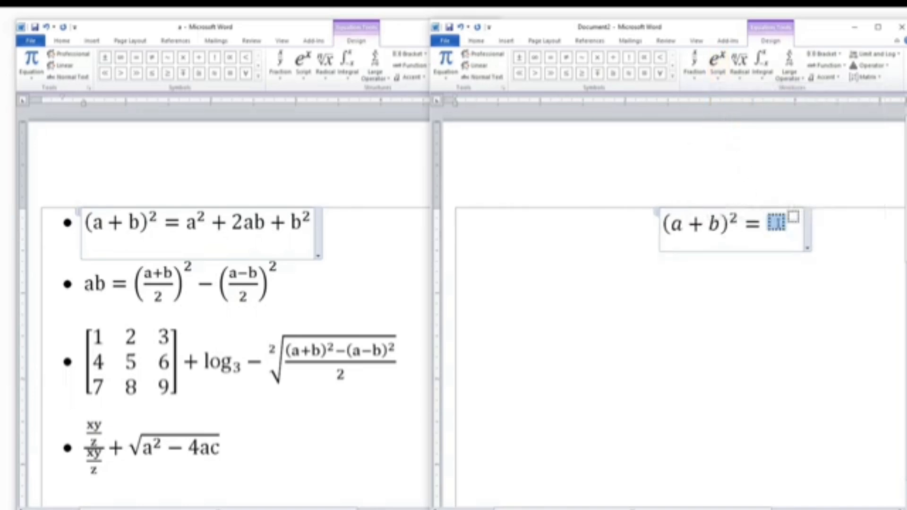
{"action": "type", "text": "a"}
{"action": "key", "text": "Right"}
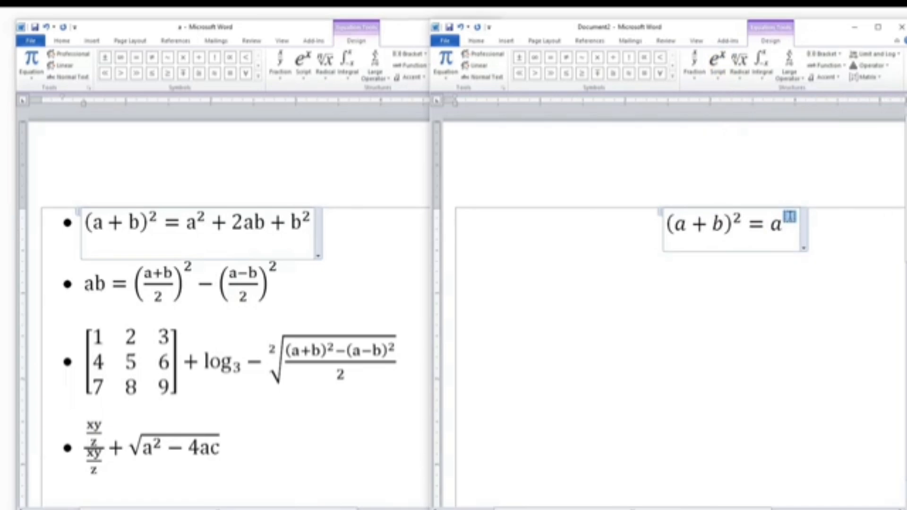
{"action": "type", "text": "2"}
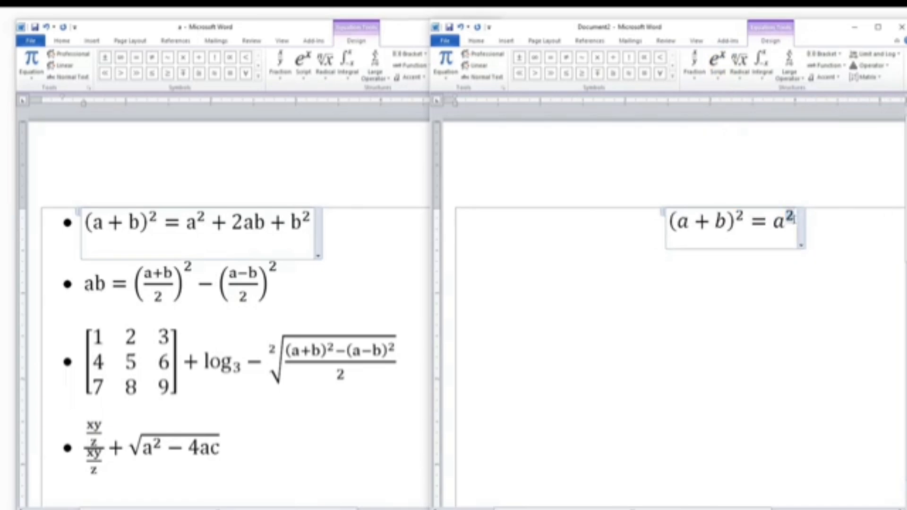
Append + 2ab + followed by a superscript term b with exponent 2 to complete the first equation
{"action": "key", "text": "Right"}
{"action": "type", "text": "+ "}
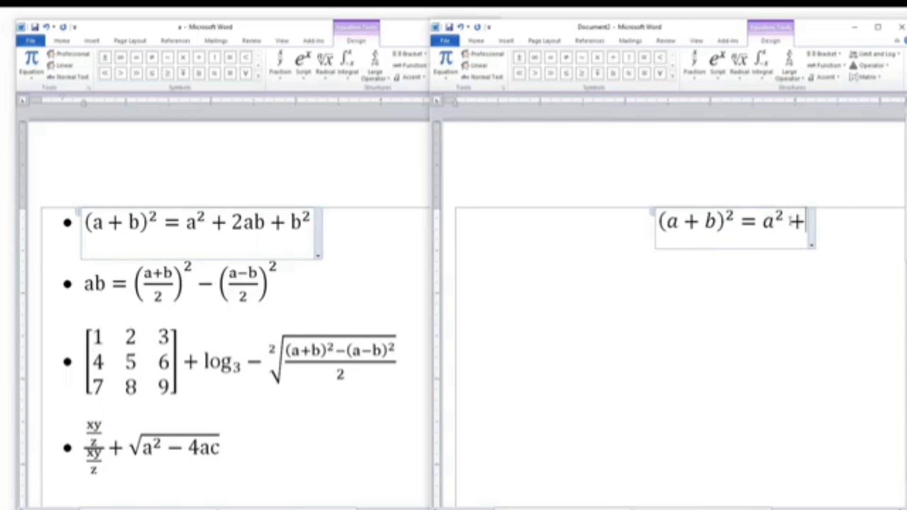
{"action": "type", "text": "2ab "}
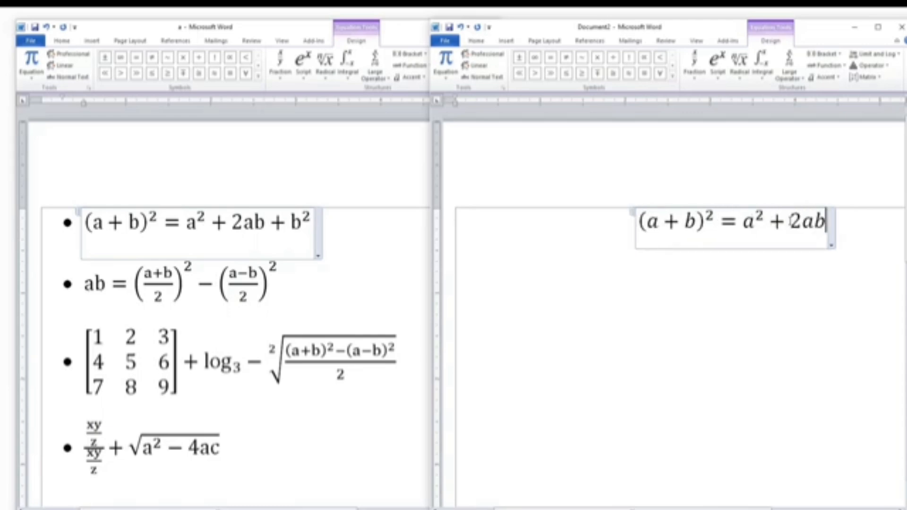
{"action": "type", "text": "+"}
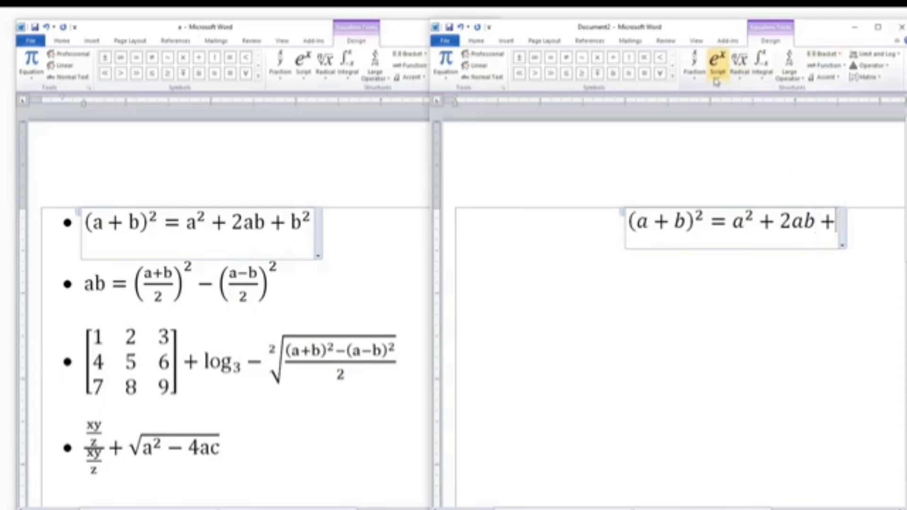
{"action": "left_click", "coordinate": [718, 62]}
{"action": "left_click", "coordinate": [738, 115]}
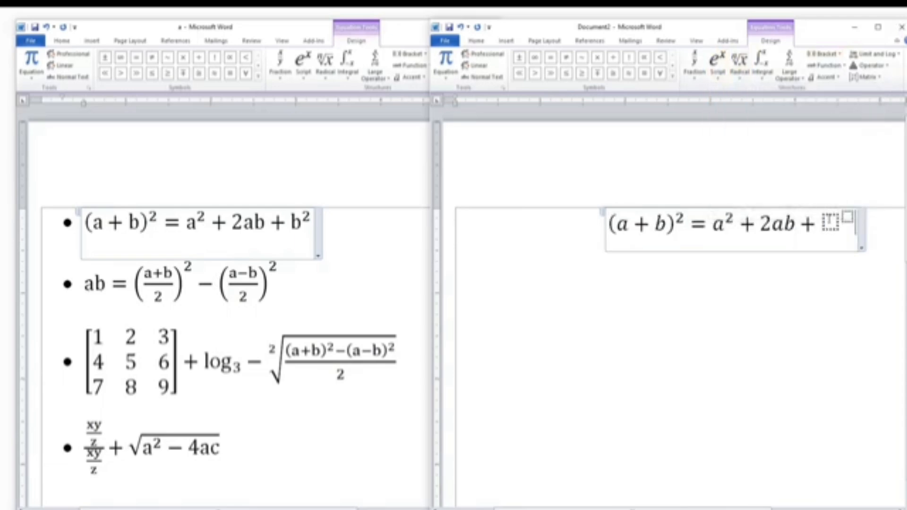
{"action": "type", "text": "b"}
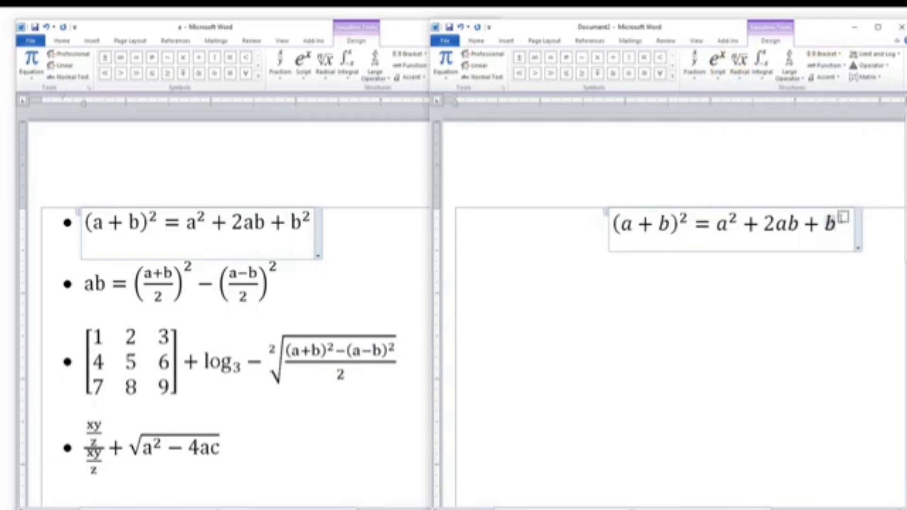
{"action": "key", "text": "Right"}
{"action": "type", "text": "2"}
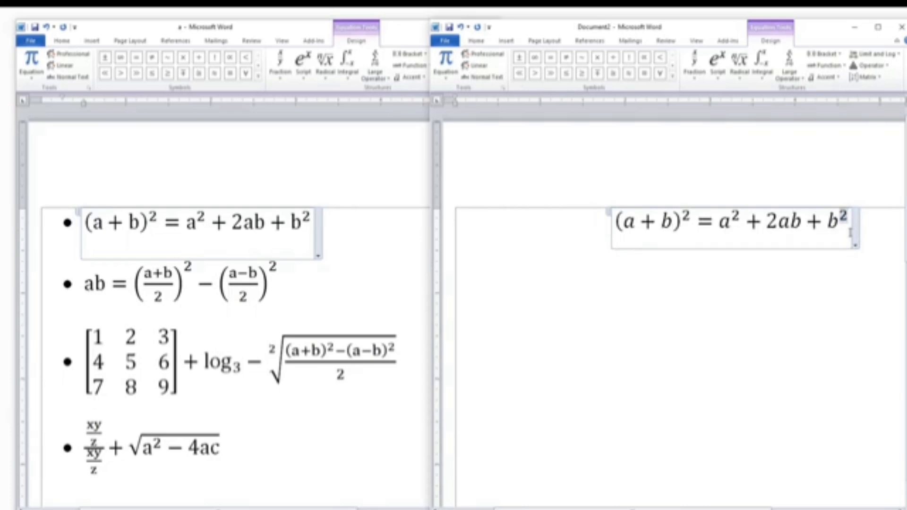
Leave the equation, insert a new equation below it, and start it with ab =
{"action": "key", "text": "Right"}
{"action": "key", "text": "Right"}
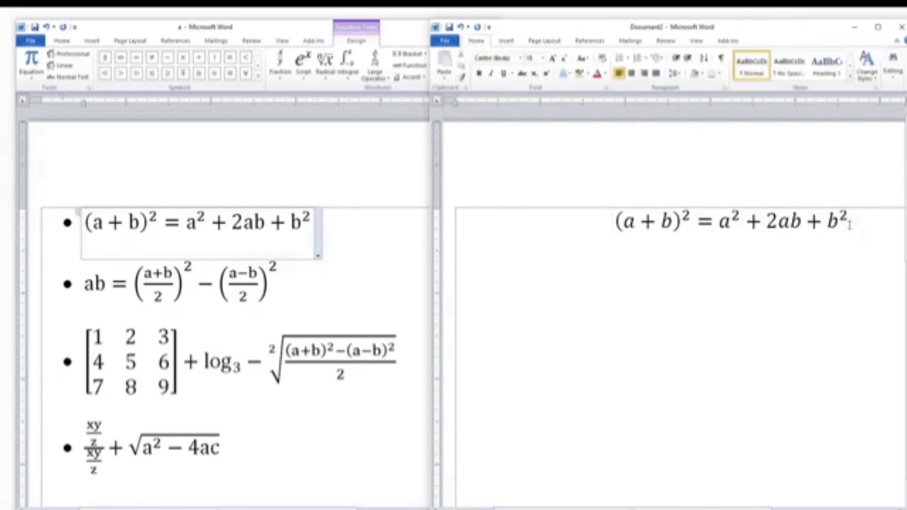
{"action": "left_click", "coordinate": [504, 43]}
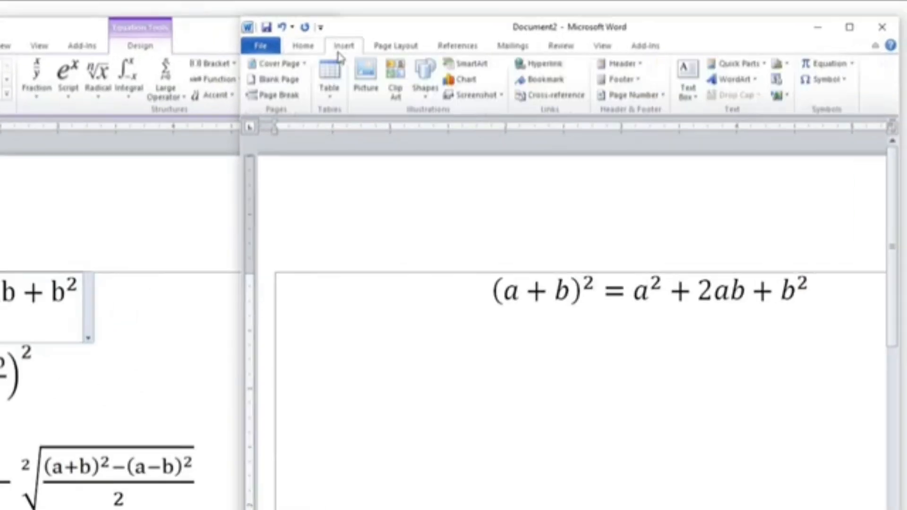
{"action": "left_click", "coordinate": [820, 64]}
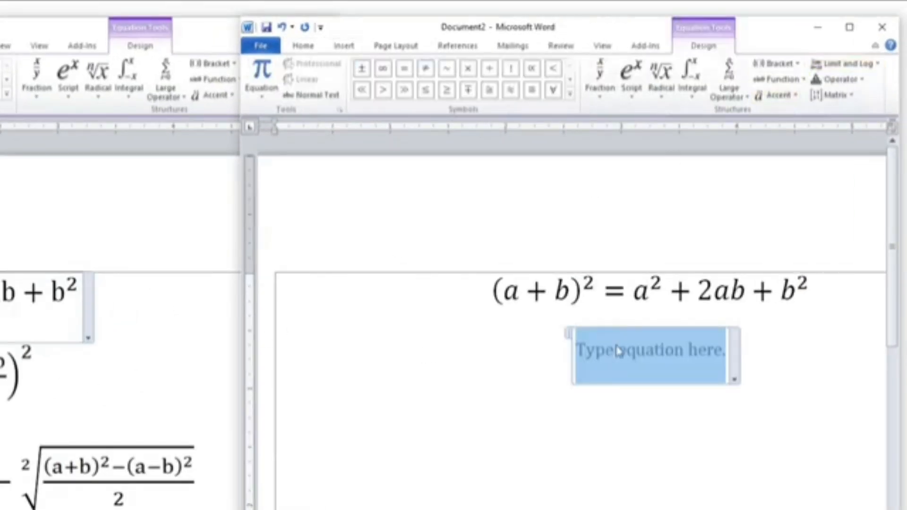
{"action": "type", "text": "ab "}
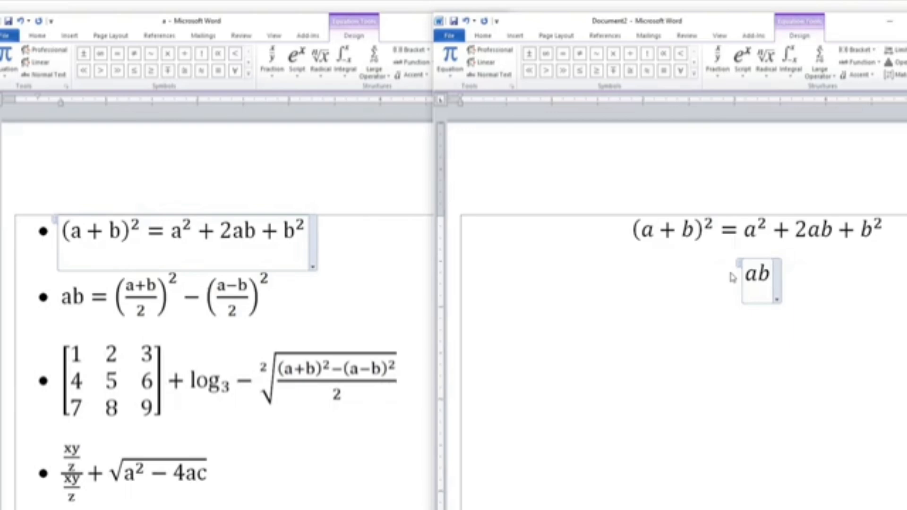
{"action": "type", "text": "="}
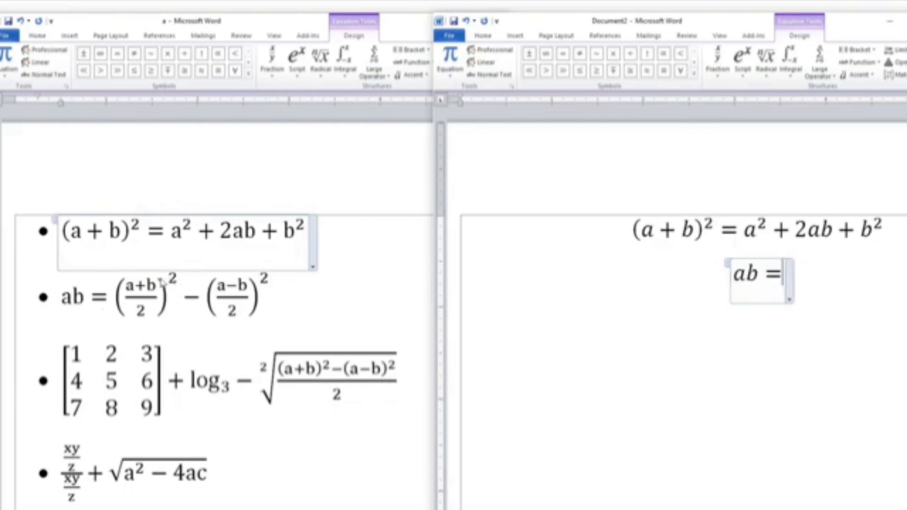
Insert a superscript structure and place a stacked fraction in its base placeholder
{"action": "left_click", "coordinate": [745, 71]}
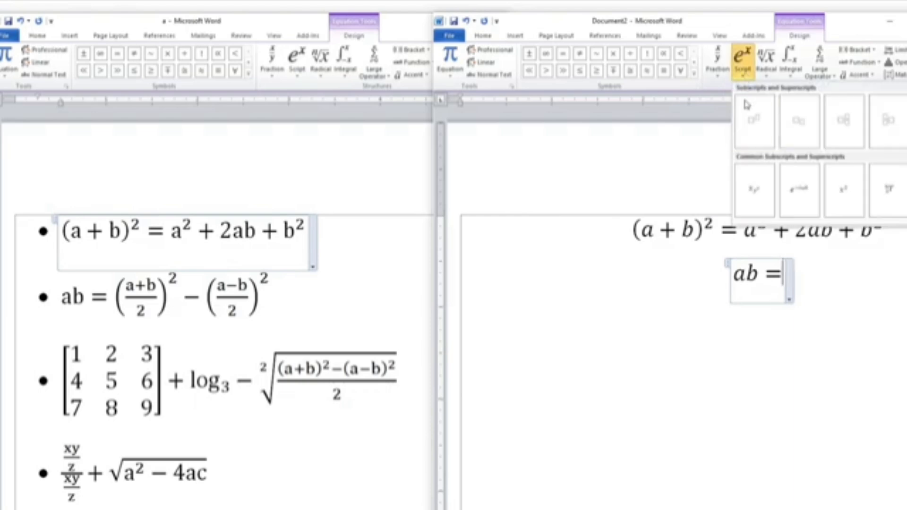
{"action": "left_click", "coordinate": [749, 112]}
{"action": "left_click", "coordinate": [778, 275]}
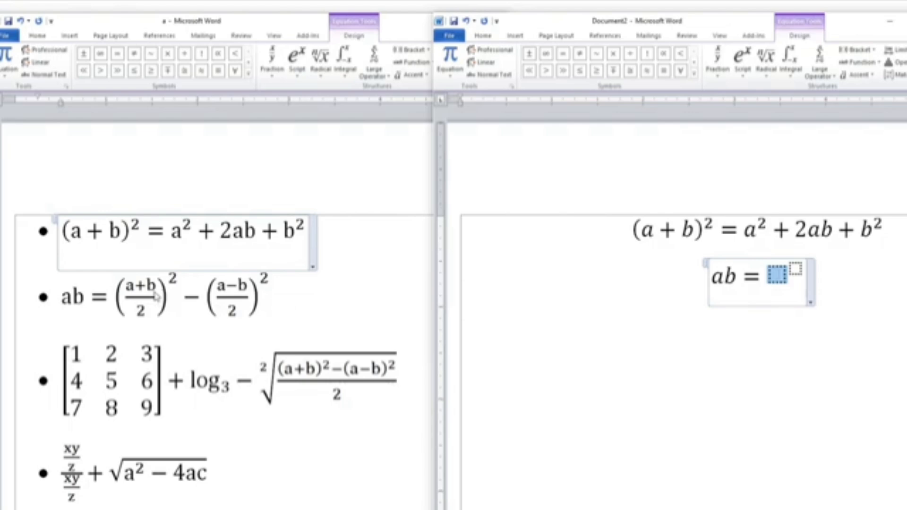
{"action": "left_click", "coordinate": [713, 73]}
{"action": "left_click", "coordinate": [728, 124]}
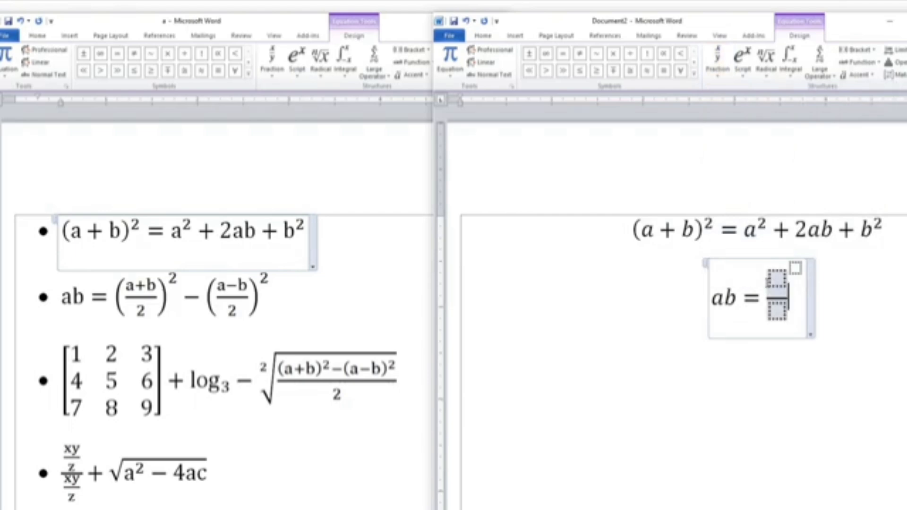
Enclose the stacked fraction in round parentheses
{"action": "key", "text": "shift+Left"}
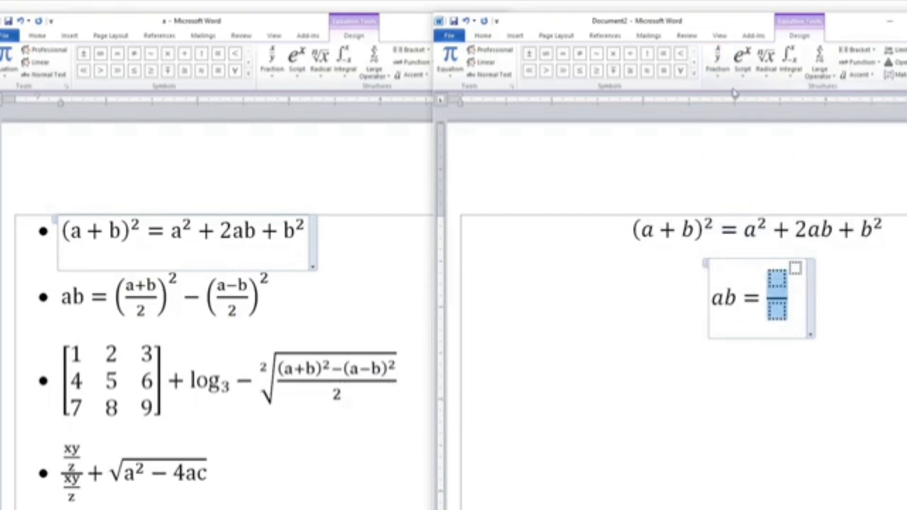
{"action": "left_click", "coordinate": [857, 50]}
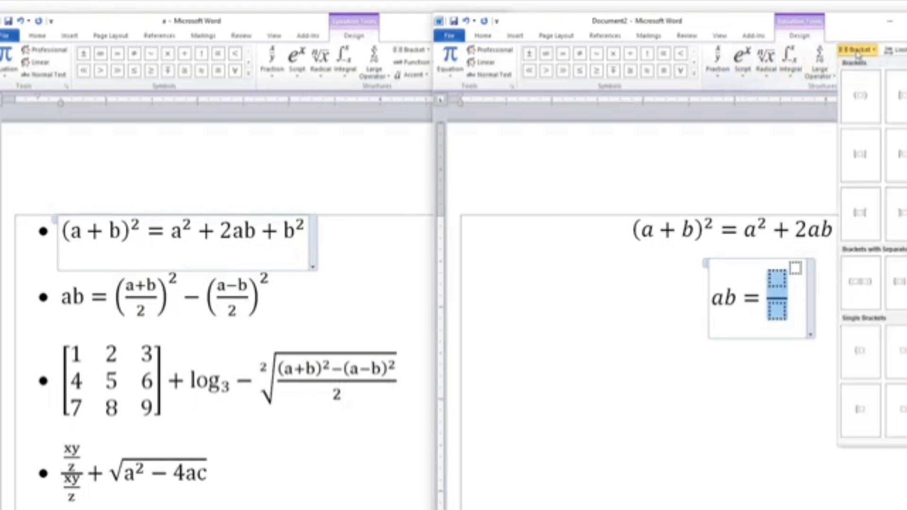
{"action": "left_click", "coordinate": [856, 99]}
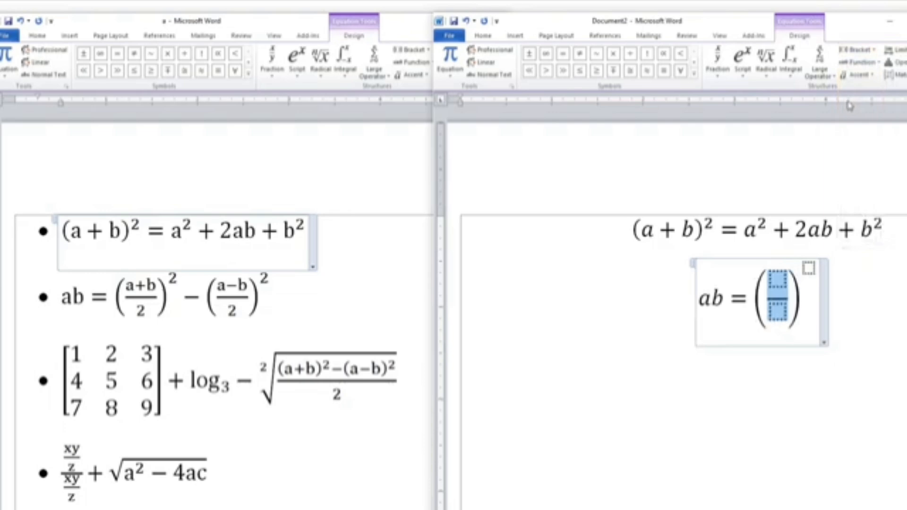
Fill the fraction with a + b as the numerator and 2 as the denominator
{"action": "left_click", "coordinate": [784, 280]}
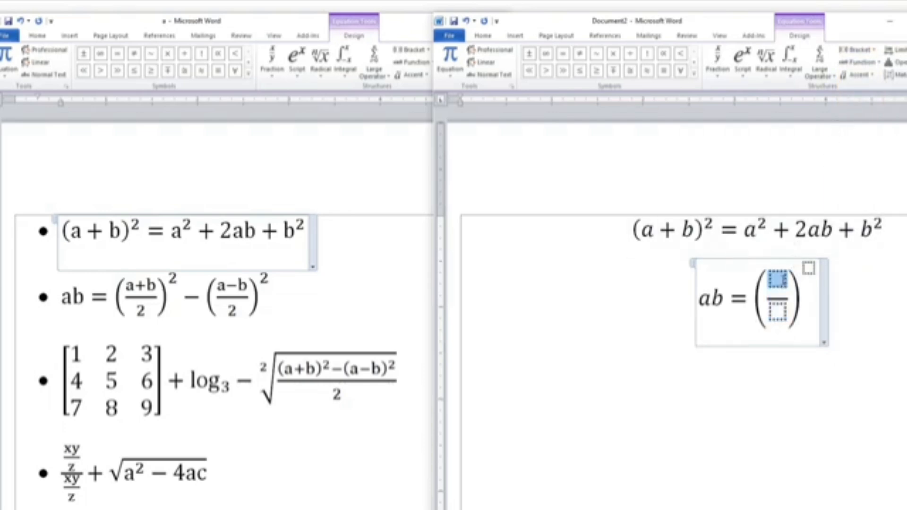
{"action": "type", "text": "a + "}
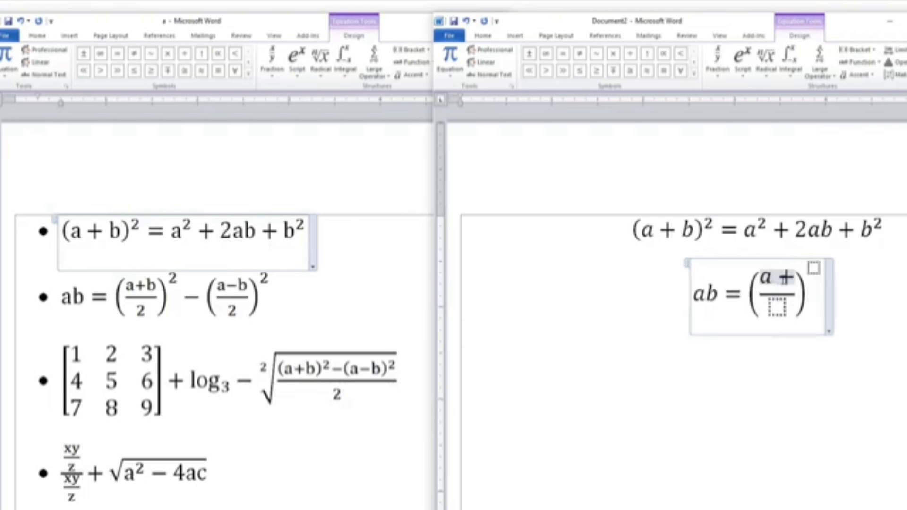
{"action": "type", "text": "b"}
{"action": "left_click", "coordinate": [777, 311]}
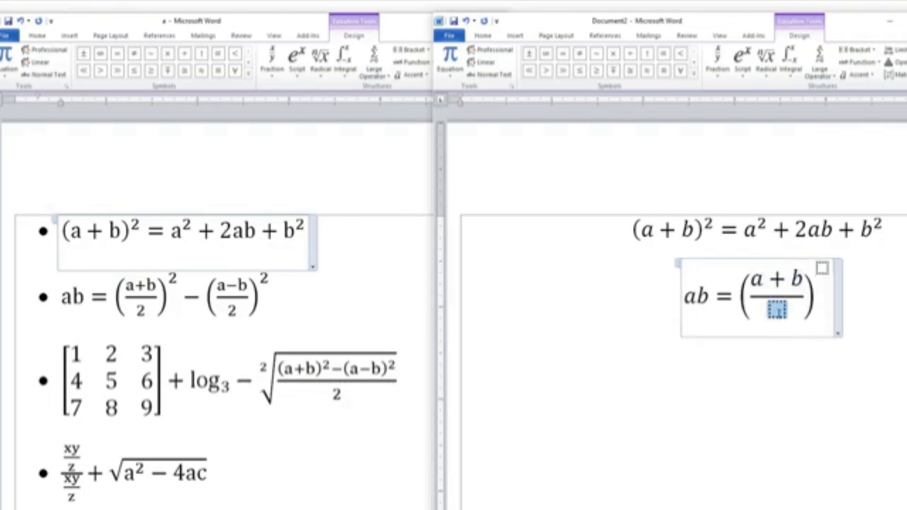
{"action": "type", "text": "2"}
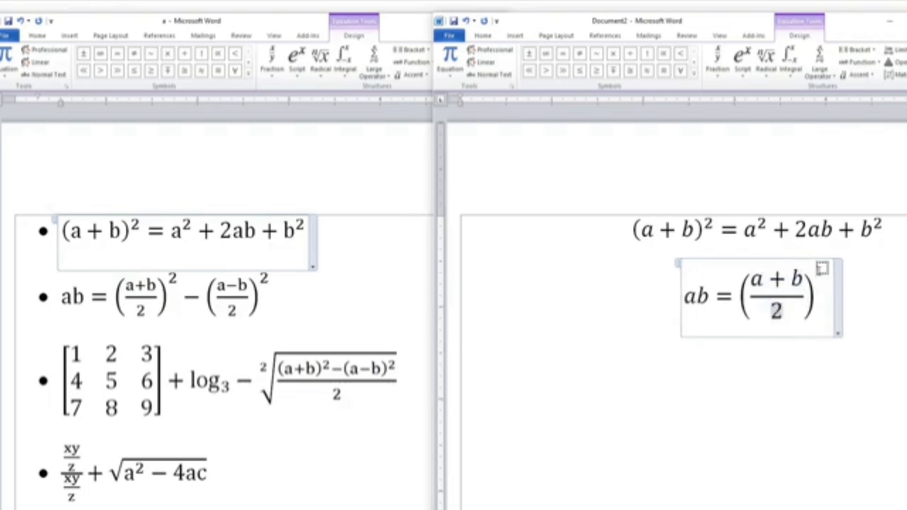
Set the first parenthesized fraction's exponent to 2 and add a minus sign after it
{"action": "left_click", "coordinate": [822, 269]}
{"action": "type", "text": "2"}
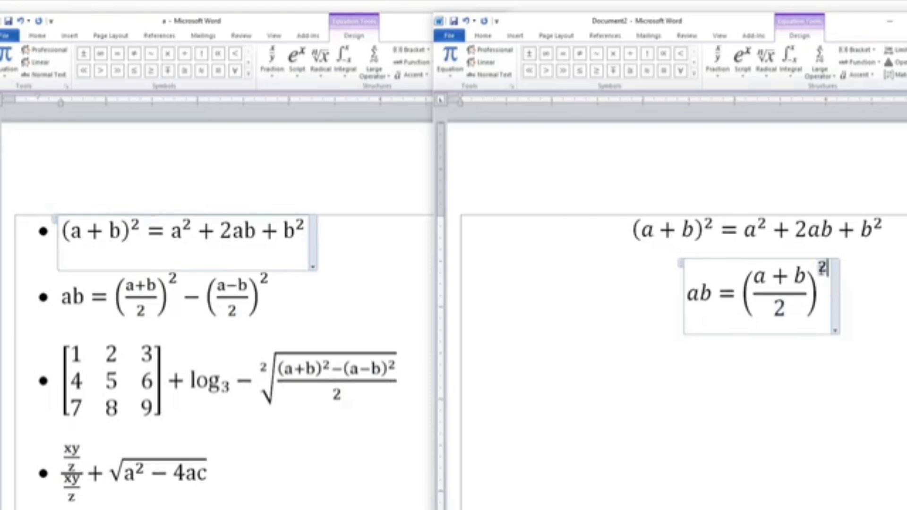
{"action": "left_click", "coordinate": [828, 295]}
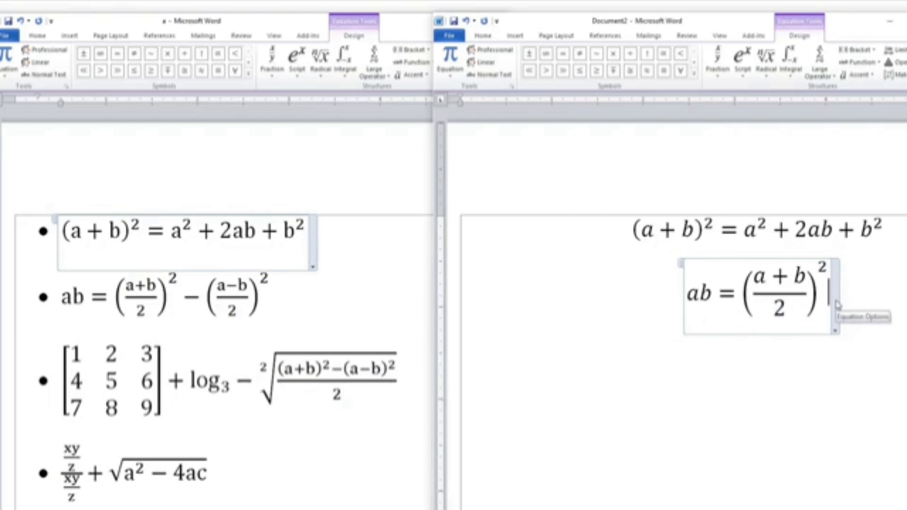
{"action": "type", "text": "-"}
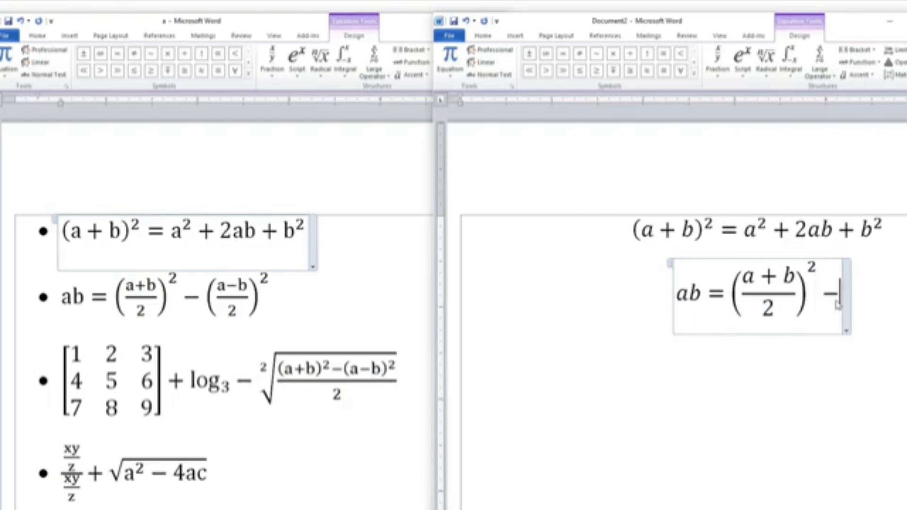
Insert a superscript whose base holds a parenthesized stacked fraction with a − b as numerator
{"action": "left_click", "coordinate": [743, 61]}
{"action": "left_click", "coordinate": [745, 124]}
{"action": "left_click", "coordinate": [856, 50]}
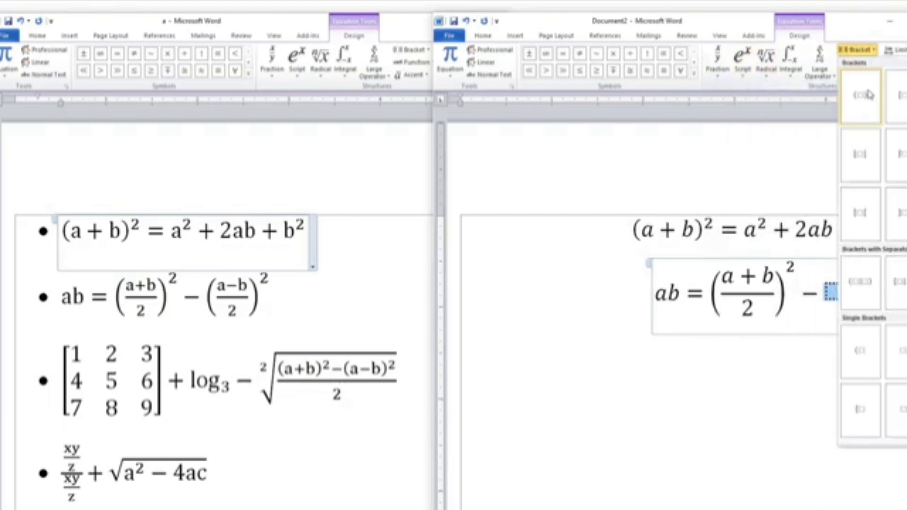
{"action": "left_click", "coordinate": [868, 94]}
{"action": "left_click", "coordinate": [717, 61]}
{"action": "left_click", "coordinate": [723, 108]}
{"action": "type", "text": "a-b"}
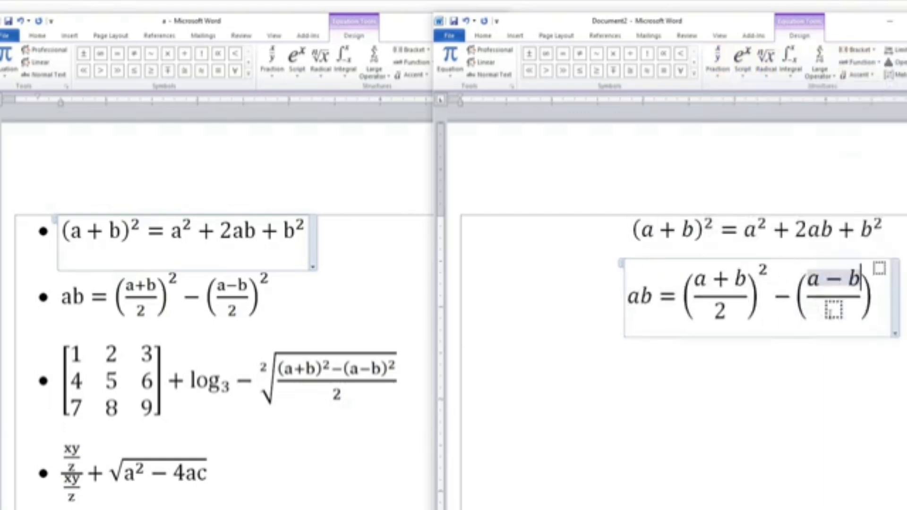
Enter 2 as the second fraction's denominator and 2 as its exponent, and leave the equation
{"action": "left_click", "coordinate": [835, 314]}
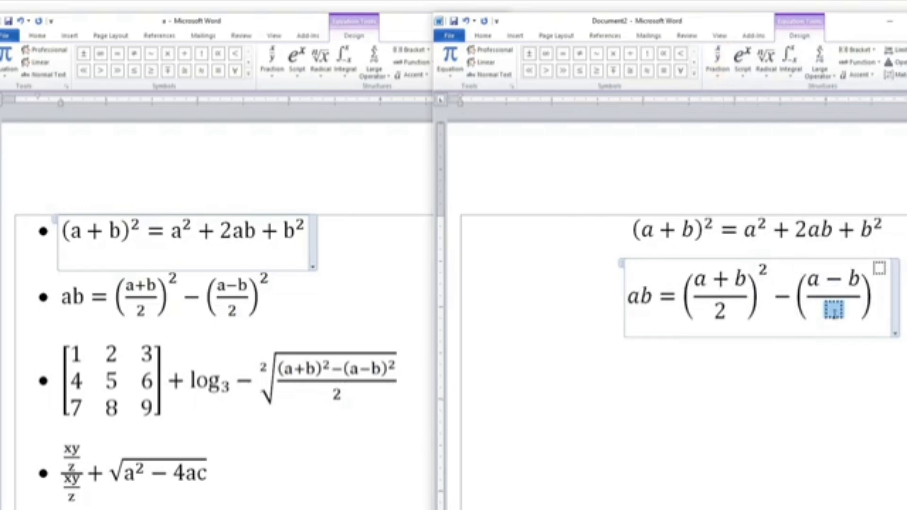
{"action": "type", "text": "2"}
{"action": "key", "text": "Right"}
{"action": "key", "text": "Right"}
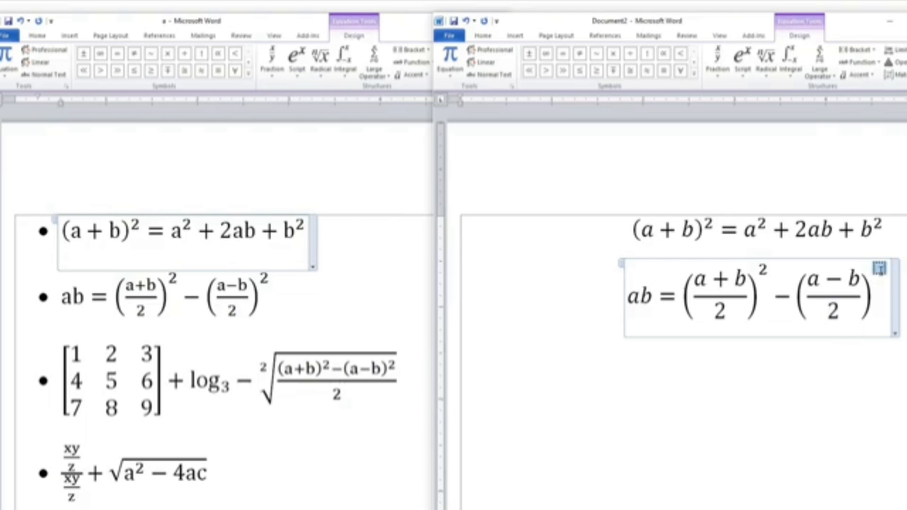
{"action": "type", "text": "2"}
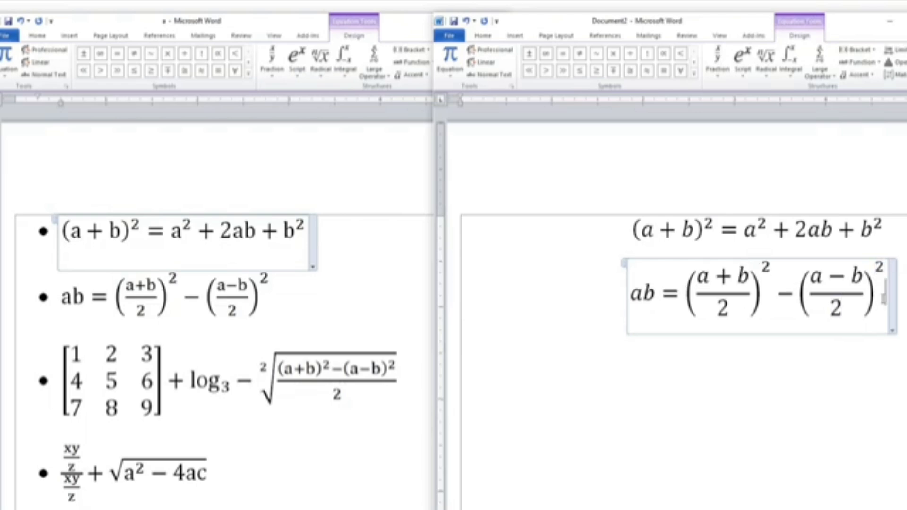
{"action": "key", "text": "Return"}
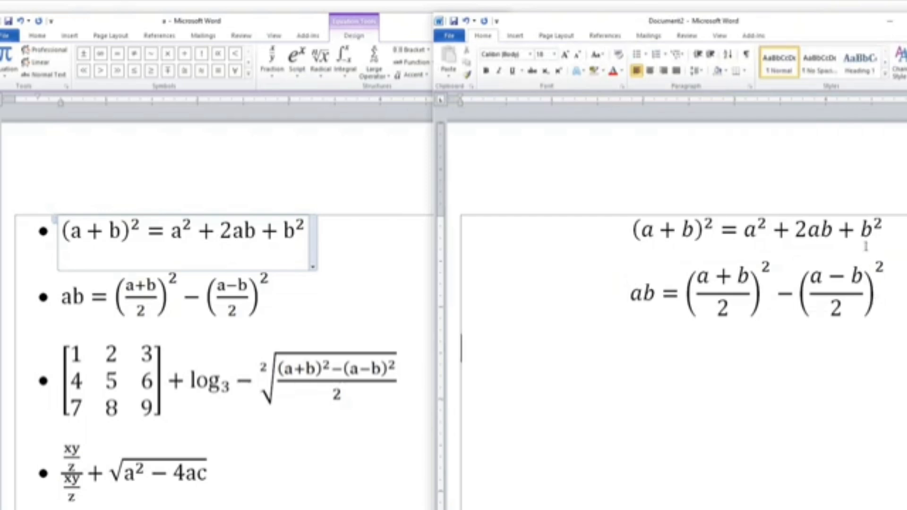
Insert a new equation containing square brackets with a 3×3 empty matrix inside
{"action": "left_click", "coordinate": [515, 36]}
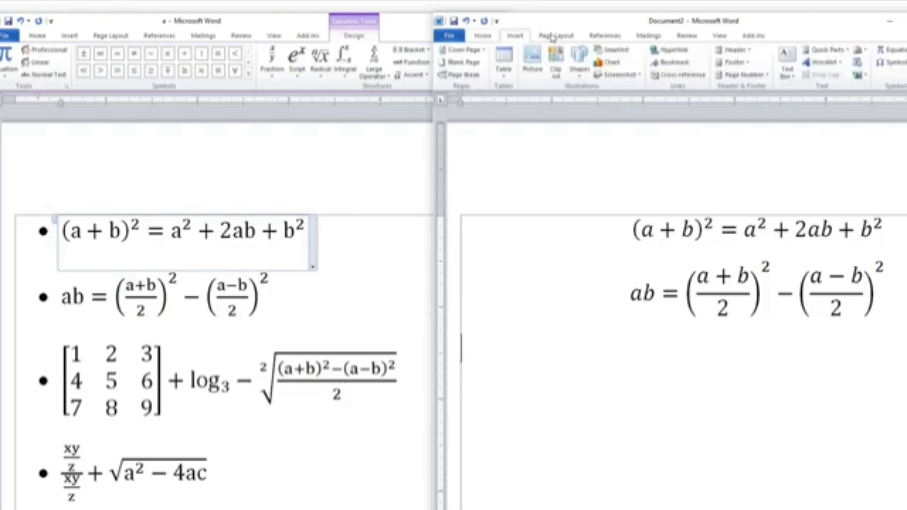
{"action": "left_click", "coordinate": [888, 54]}
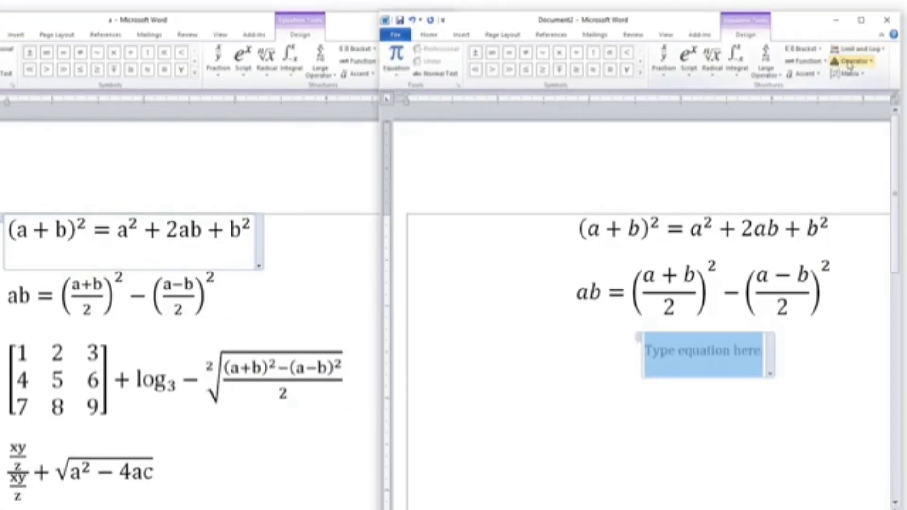
{"action": "left_click", "coordinate": [805, 51]}
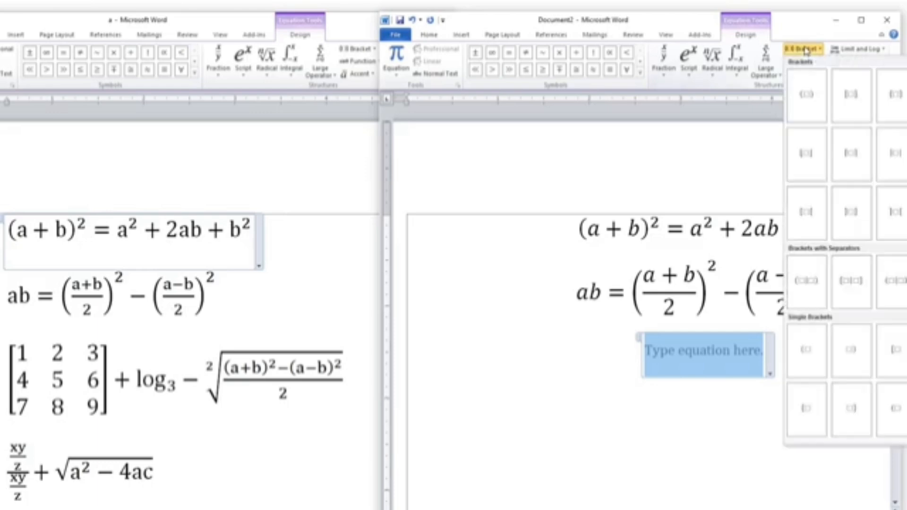
{"action": "left_click", "coordinate": [851, 95]}
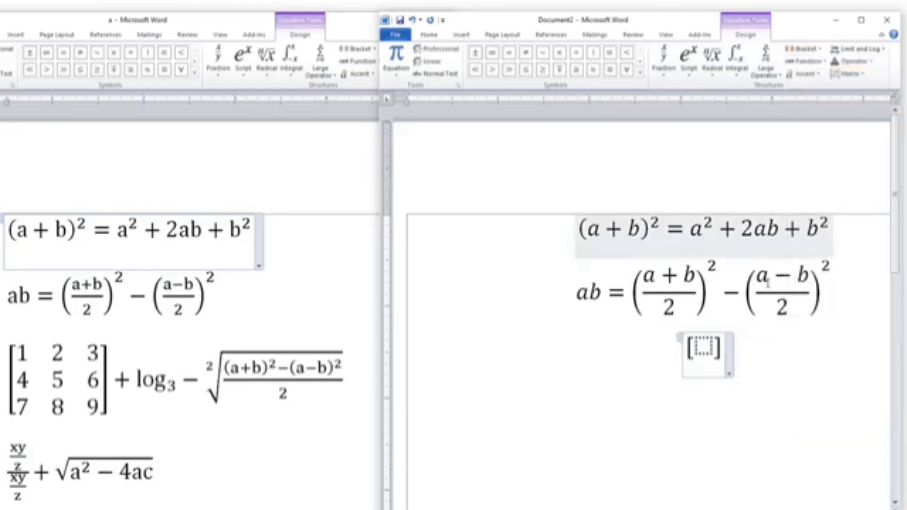
{"action": "left_click", "coordinate": [851, 76]}
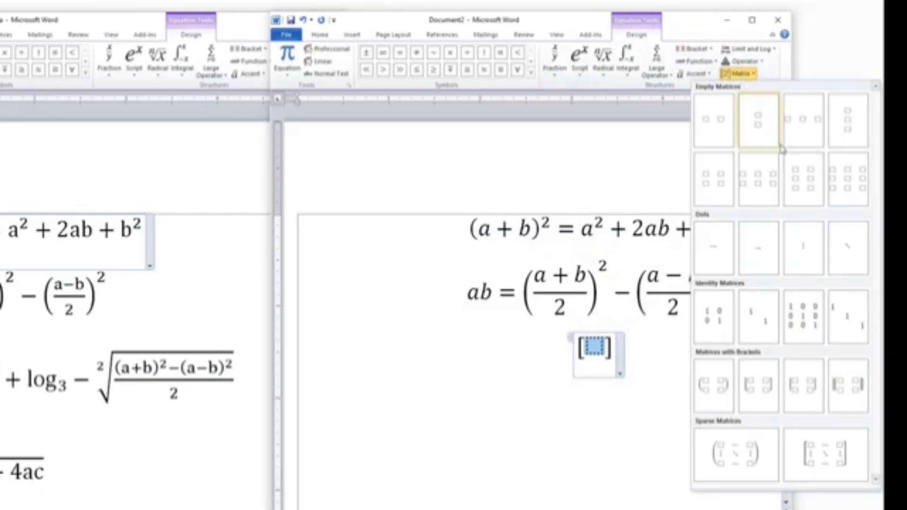
{"action": "left_click", "coordinate": [850, 178]}
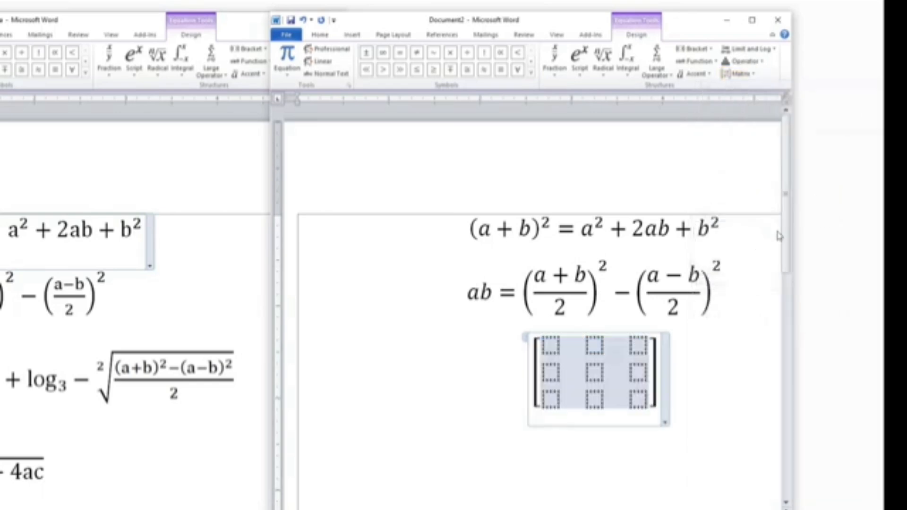
Fill the matrix rows with 1 2 4, 4 6 7 and 5 7 9, and add a plus sign after it
{"action": "left_click", "coordinate": [551, 346]}
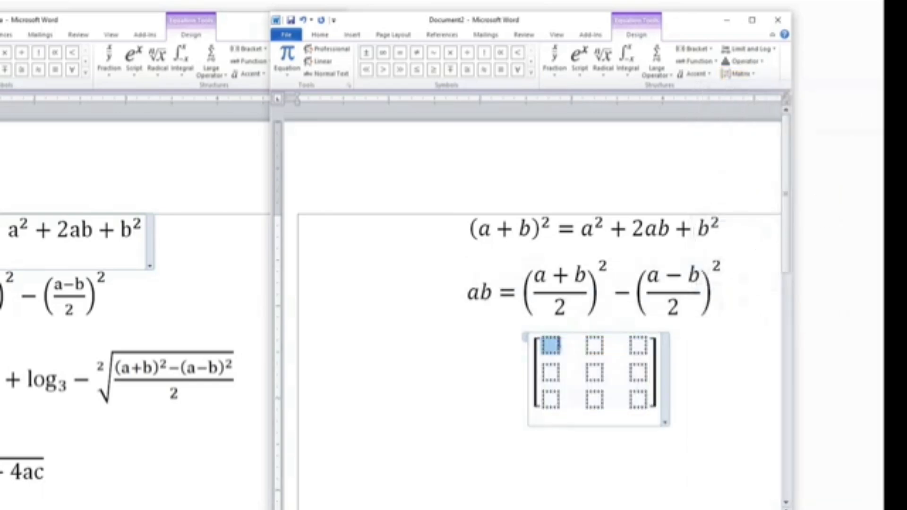
{"action": "type", "text": "1"}
{"action": "key", "text": "Tab"}
{"action": "type", "text": "2"}
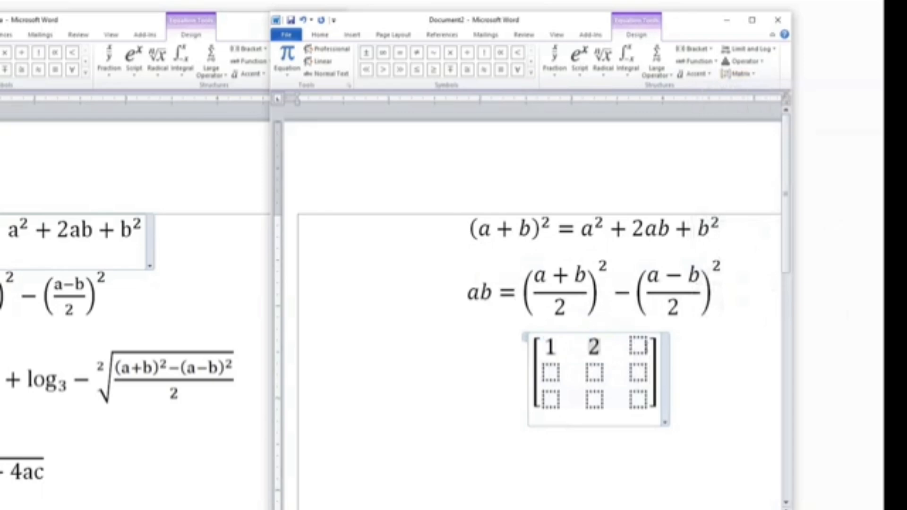
{"action": "key", "text": "Tab"}
{"action": "type", "text": "4"}
{"action": "key", "text": "Tab"}
{"action": "type", "text": "4"}
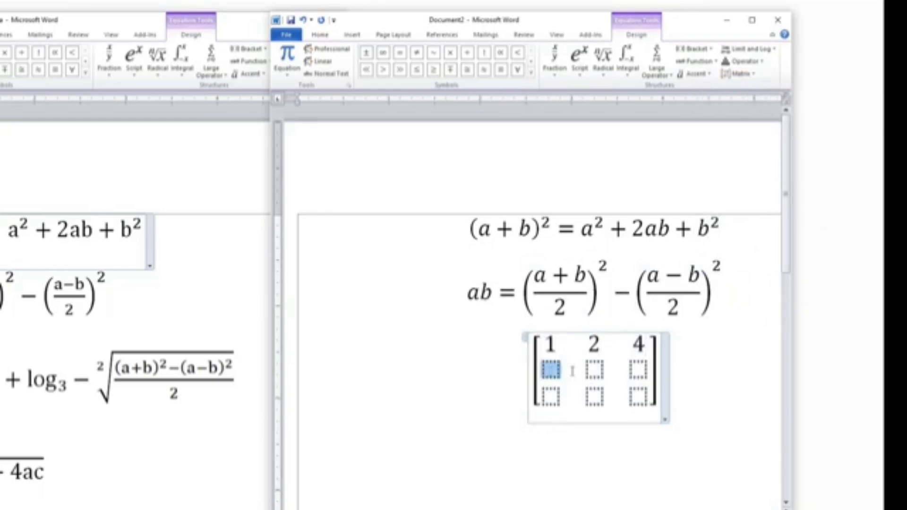
{"action": "key", "text": "Tab"}
{"action": "type", "text": "6"}
{"action": "key", "text": "Tab"}
{"action": "type", "text": "7"}
{"action": "key", "text": "Tab"}
{"action": "type", "text": "5"}
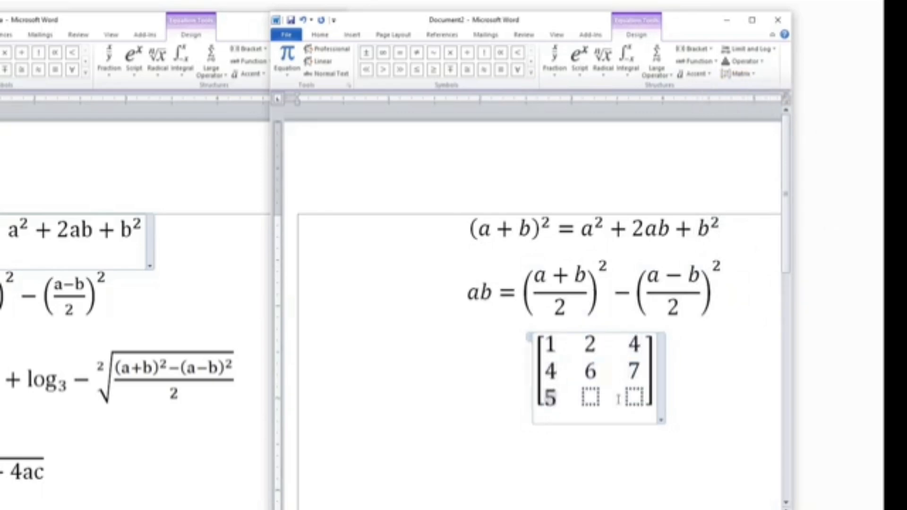
{"action": "key", "text": "Tab"}
{"action": "type", "text": "7"}
{"action": "key", "text": "Tab"}
{"action": "type", "text": "9"}
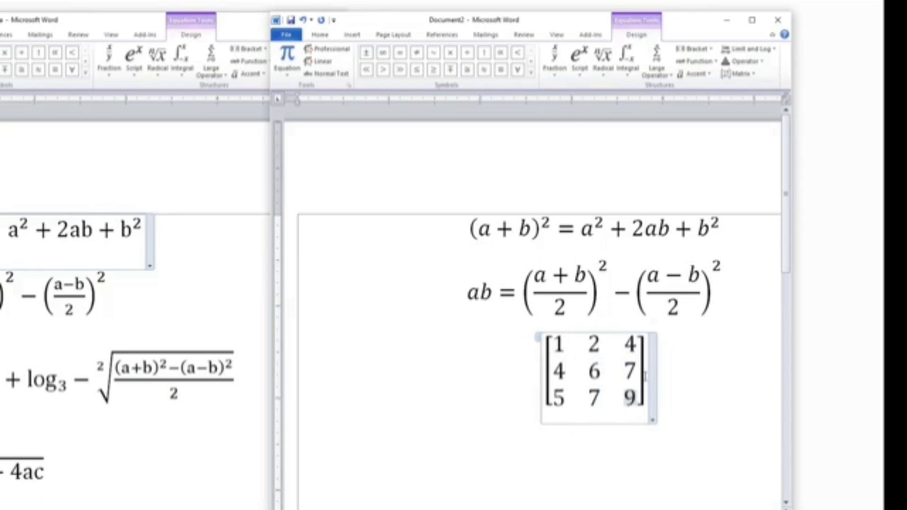
{"action": "key", "text": "Right"}
{"action": "type", "text": "+"}
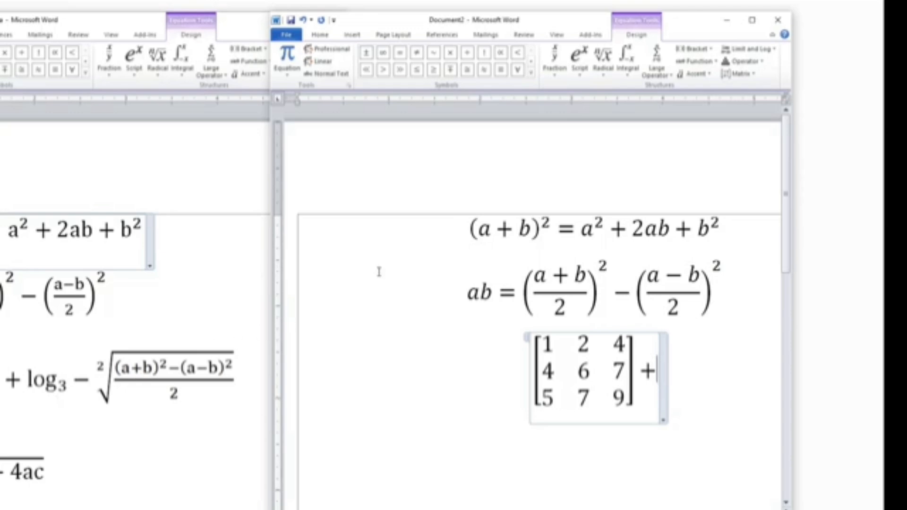
Insert a log function with 3 as its argument and delete it again
{"action": "left_click", "coordinate": [748, 49]}
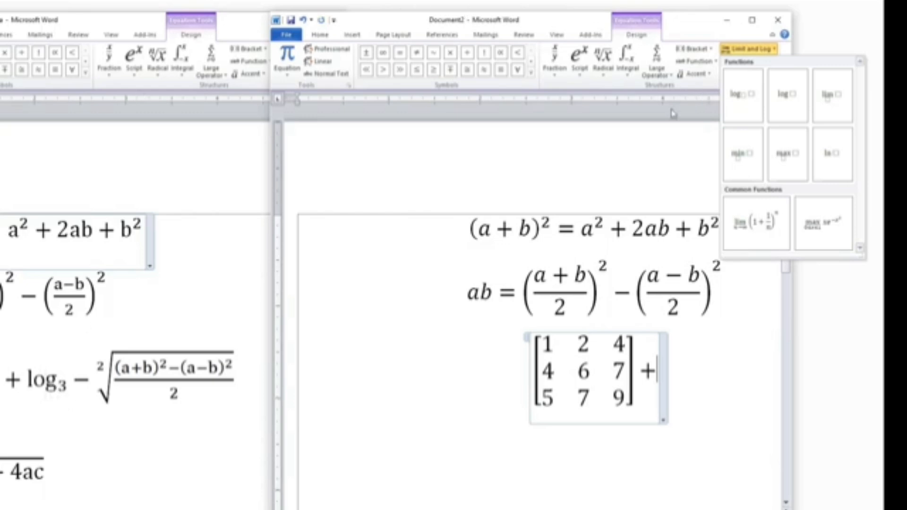
{"action": "left_click", "coordinate": [778, 99]}
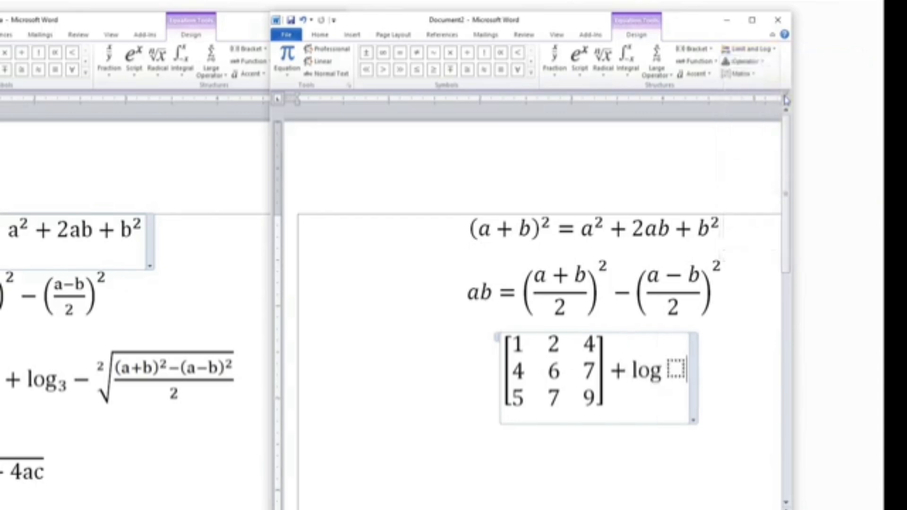
{"action": "left_click", "coordinate": [674, 373]}
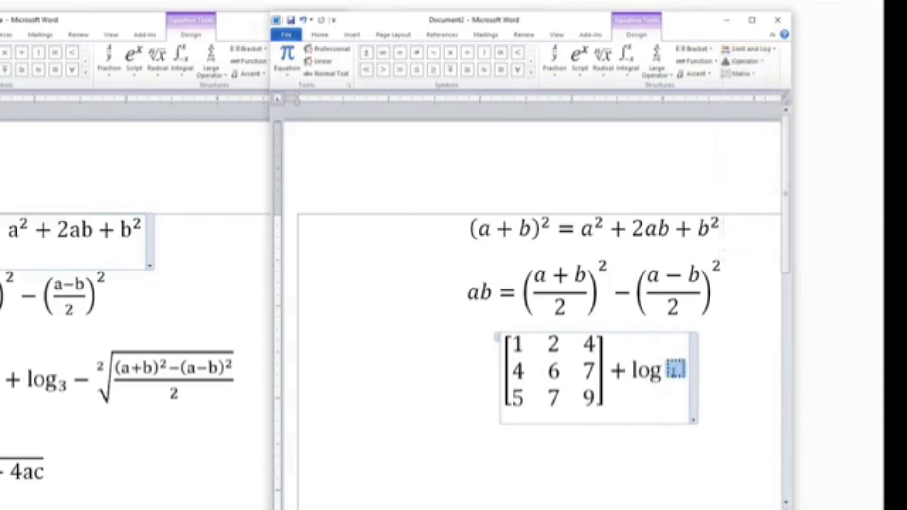
{"action": "type", "text": "3"}
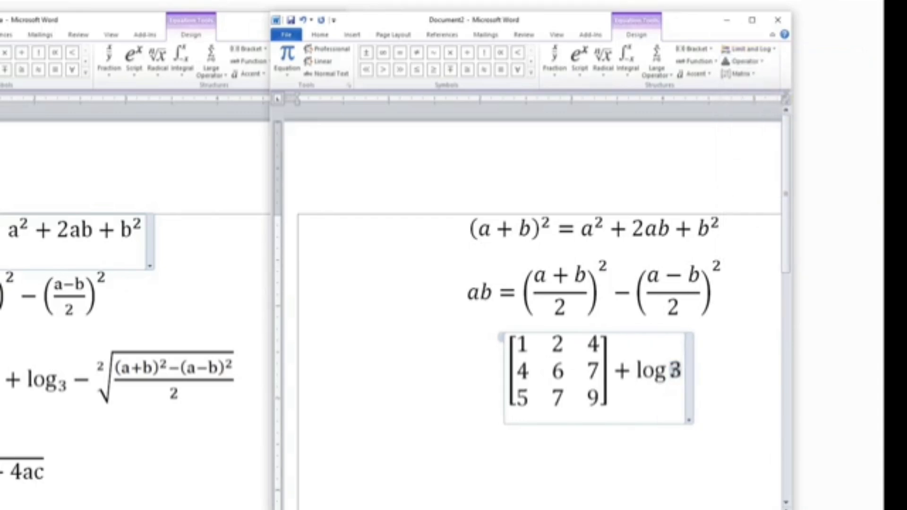
{"action": "key", "text": "BackSpace"}
{"action": "key", "text": "BackSpace"}
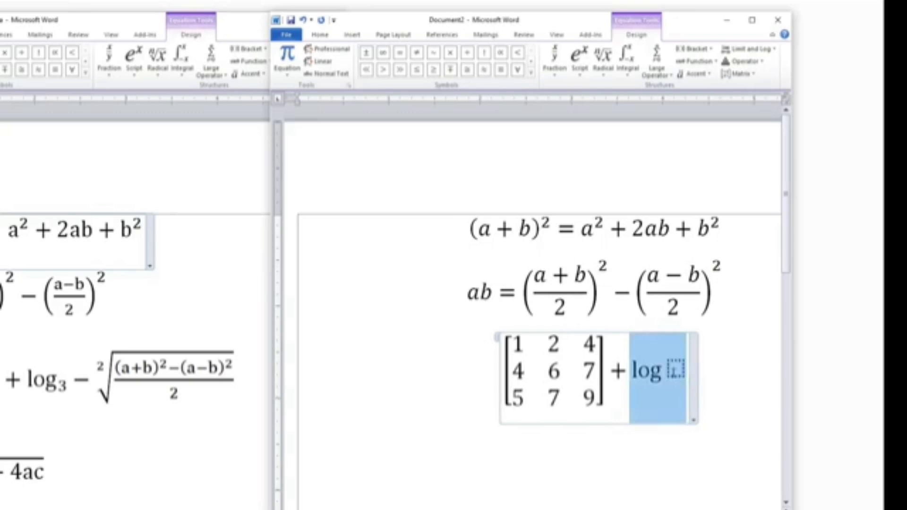
{"action": "key", "text": "BackSpace"}
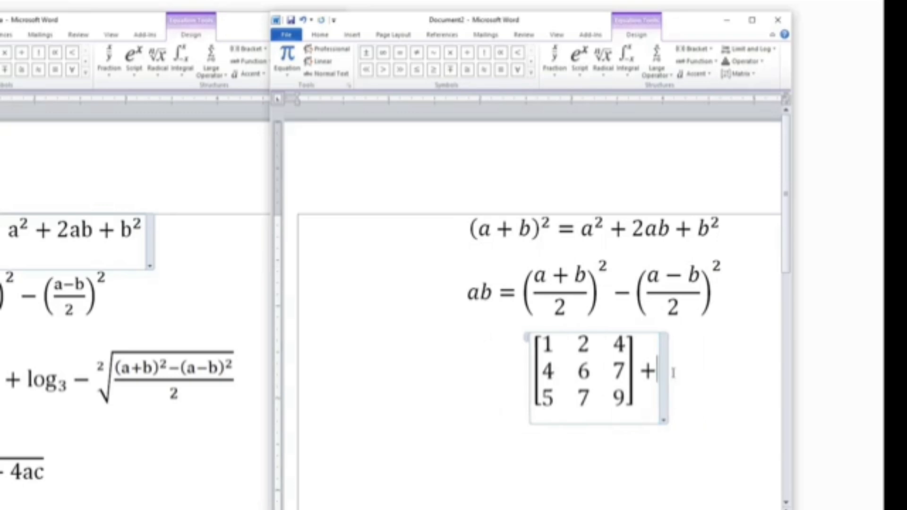
Insert a subscript structure with log as the base and 3 as the subscript
{"action": "left_click", "coordinate": [580, 72]}
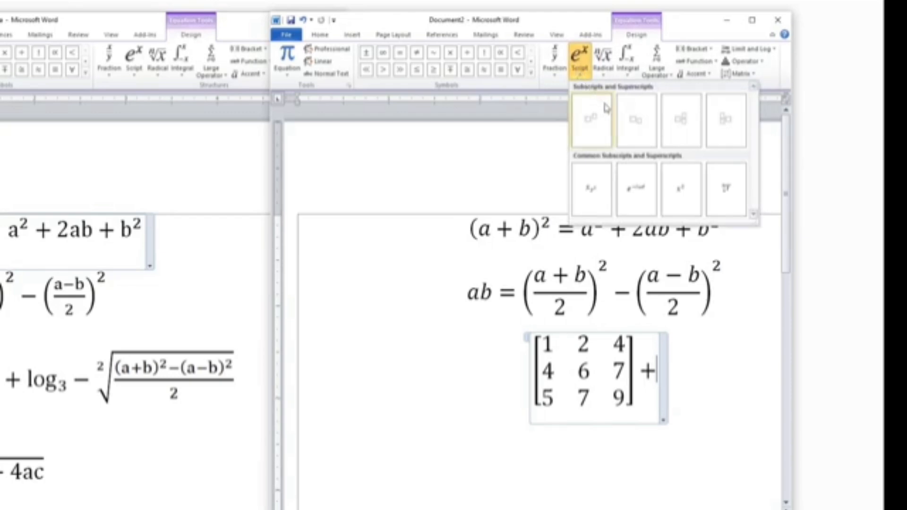
{"action": "left_click", "coordinate": [628, 117]}
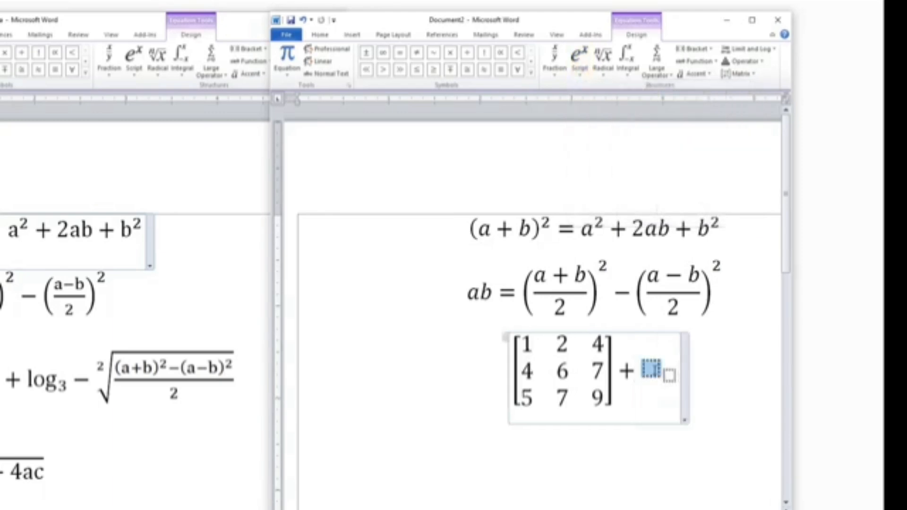
{"action": "type", "text": "log"}
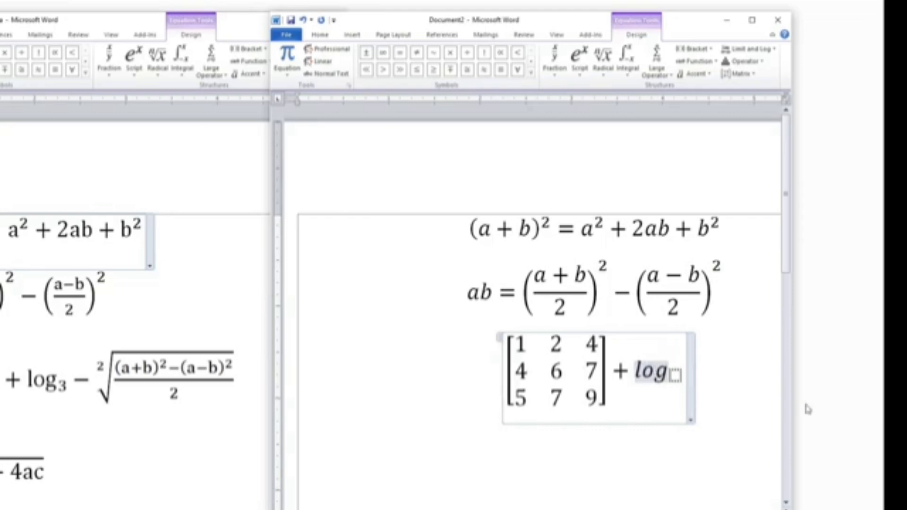
{"action": "key", "text": "Right"}
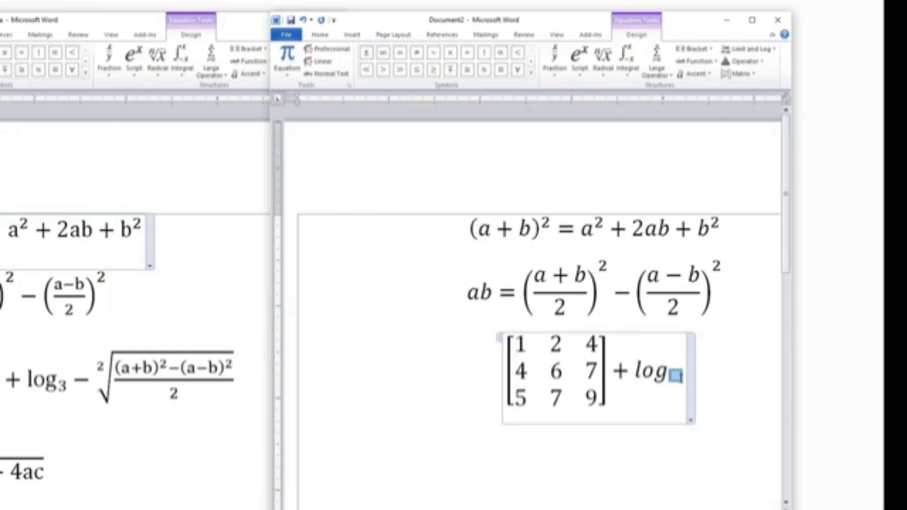
{"action": "type", "text": "3"}
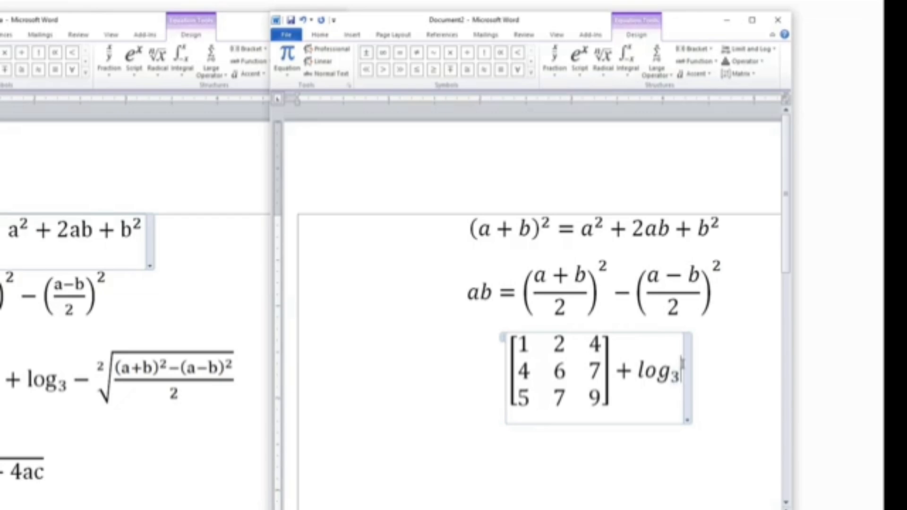
Add a minus sign after log₃ and insert a radical with degree 2
{"action": "type", "text": "-"}
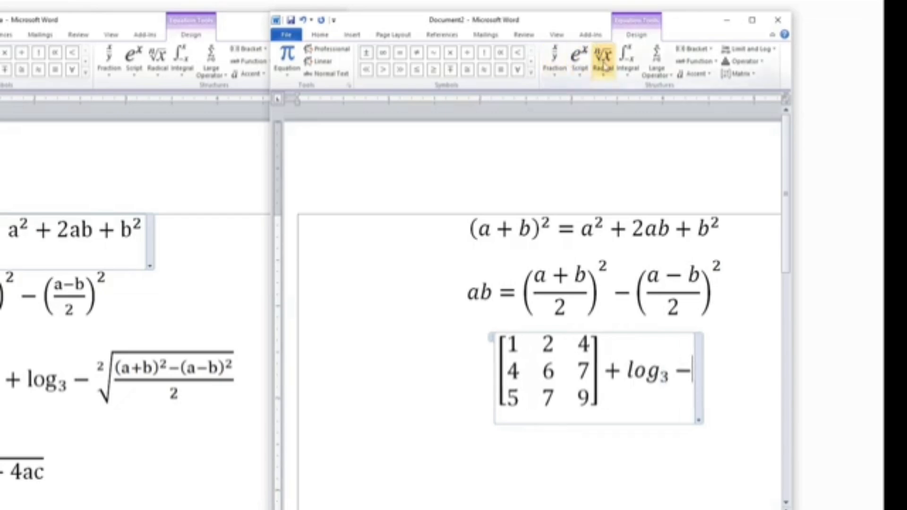
{"action": "left_click", "coordinate": [607, 71]}
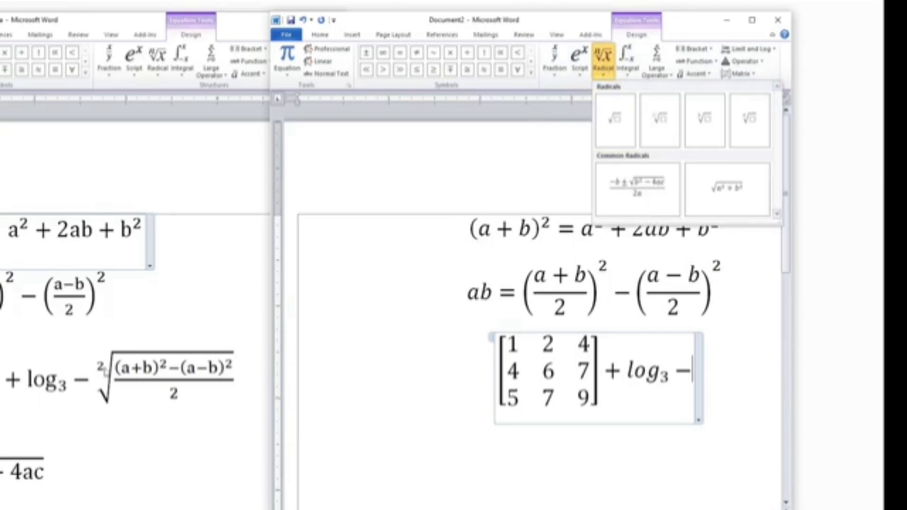
{"action": "left_click", "coordinate": [710, 115]}
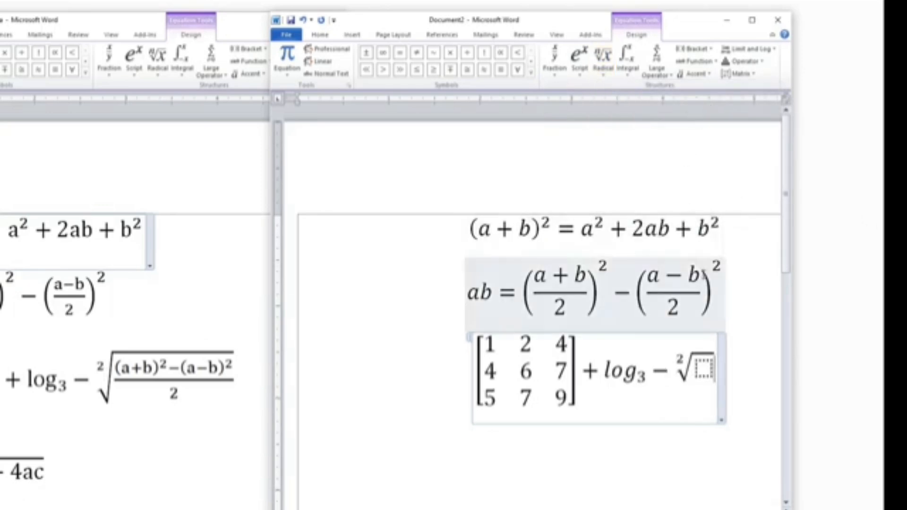
{"action": "key", "text": "ctrl+z"}
{"action": "left_click", "coordinate": [603, 59]}
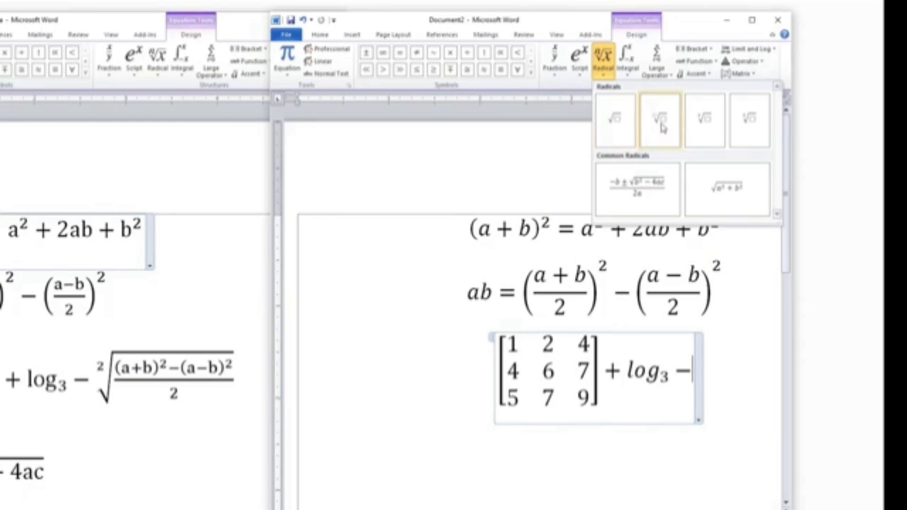
{"action": "left_click", "coordinate": [661, 122]}
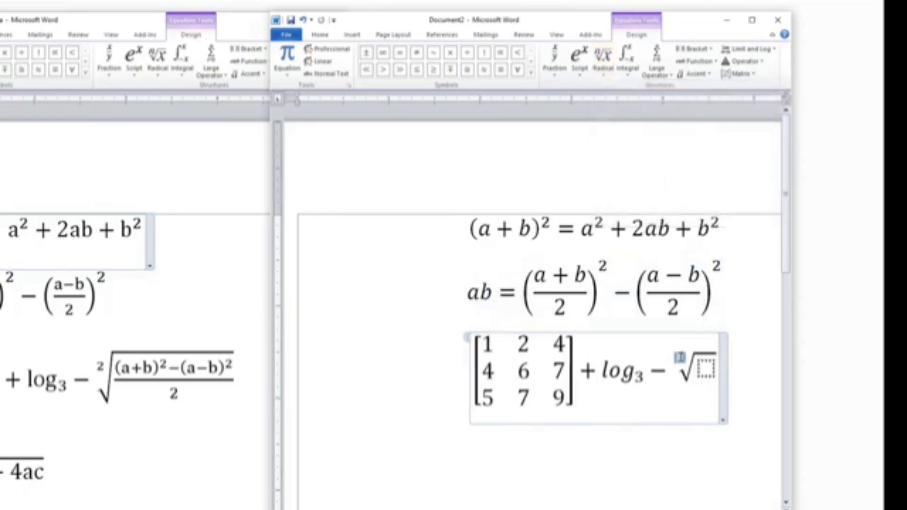
{"action": "type", "text": "2"}
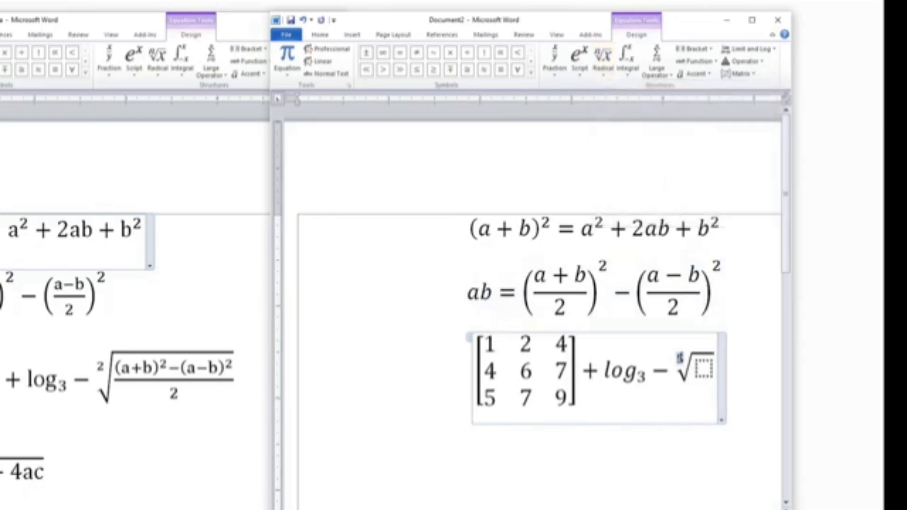
{"action": "key", "text": "BackSpace"}
{"action": "key", "text": "BackSpace"}
{"action": "key", "text": "BackSpace"}
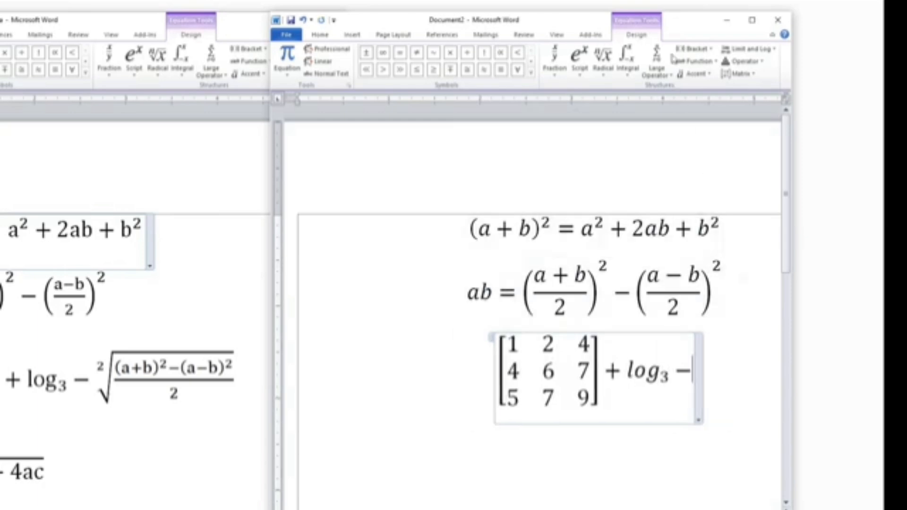
{"action": "left_click", "coordinate": [602, 58]}
{"action": "left_click", "coordinate": [700, 131]}
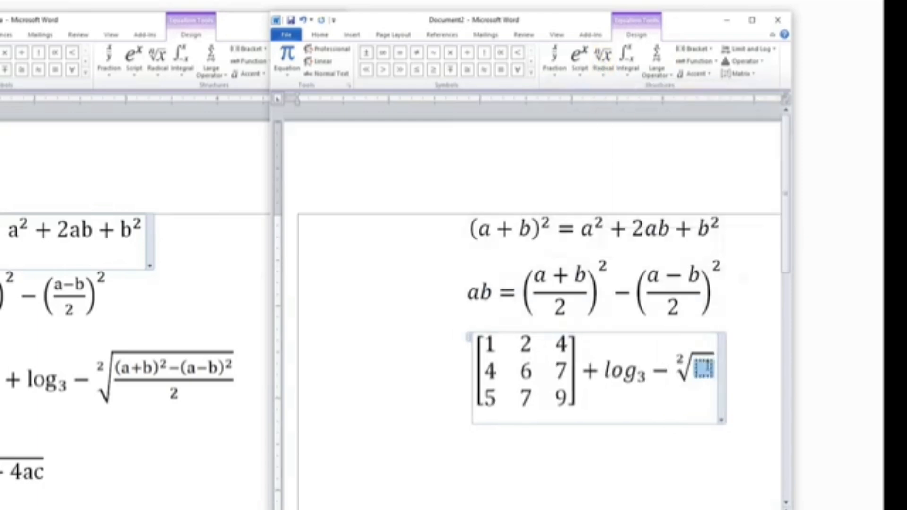
Place a stacked fraction inside the radical and add a superscript structure in its numerator
{"action": "left_click", "coordinate": [565, 73]}
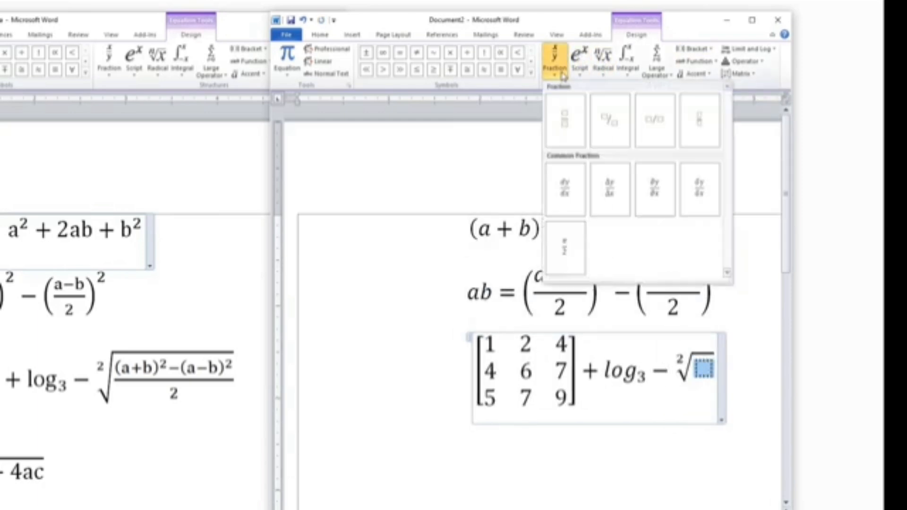
{"action": "left_click", "coordinate": [565, 116]}
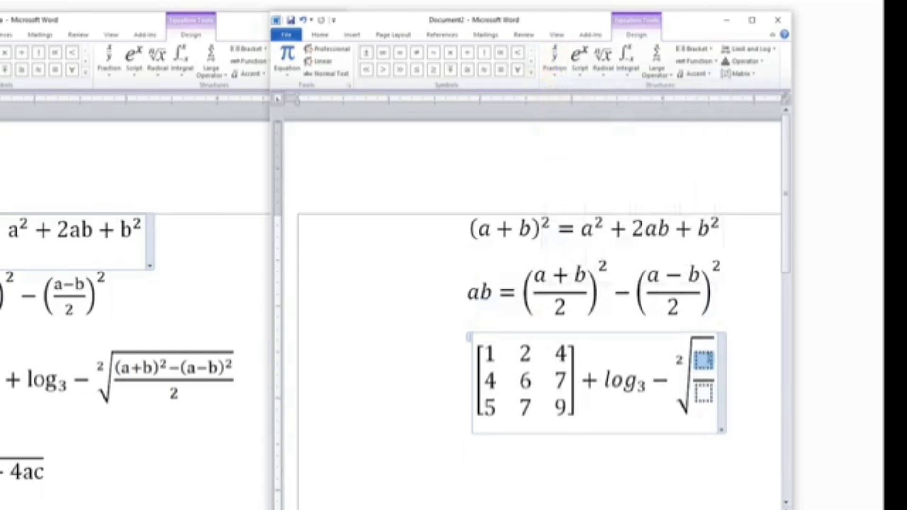
{"action": "left_click", "coordinate": [581, 61]}
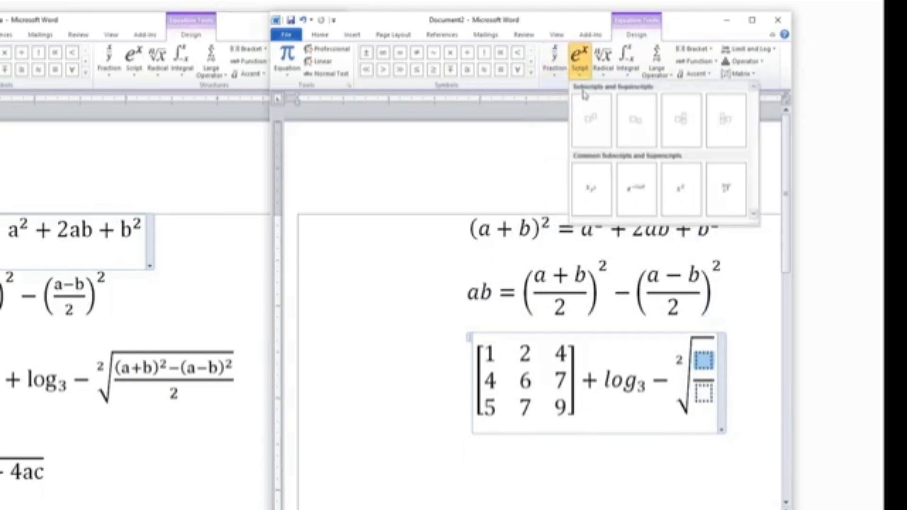
{"action": "left_click", "coordinate": [601, 130]}
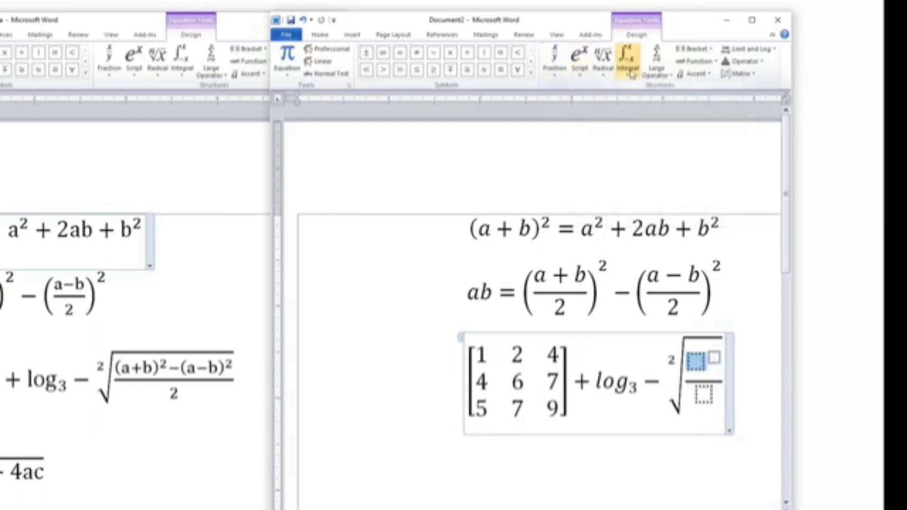
Fill the numerator's first term with (a+b) squared, followed by a minus sign
{"action": "type", "text": "(a+b)"}
{"action": "key", "text": "Right"}
{"action": "type", "text": "2"}
{"action": "key", "text": "Right"}
{"action": "type", "text": "-"}
Add a superscript whose base is parentheses containing a−b and whose exponent is 2
{"action": "left_click", "coordinate": [581, 62]}
{"action": "left_click", "coordinate": [600, 130]}
{"action": "left_click", "coordinate": [694, 49]}
{"action": "left_click", "coordinate": [701, 100]}
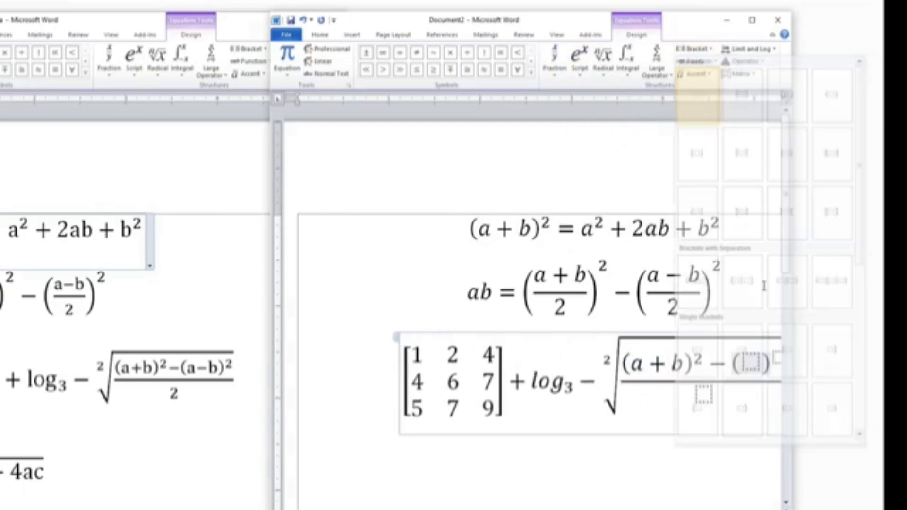
{"action": "type", "text": "a-b2"}
Enter 2 as the fraction's denominator and start a new line below the equation
{"action": "left_click", "coordinate": [663, 394]}
{"action": "type", "text": "2"}
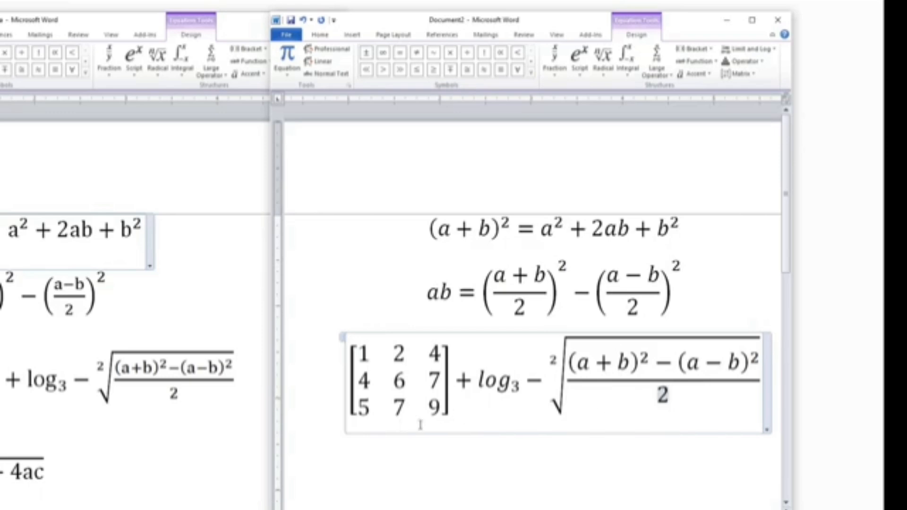
{"action": "left_click", "coordinate": [762, 385]}
{"action": "key", "text": "Return"}
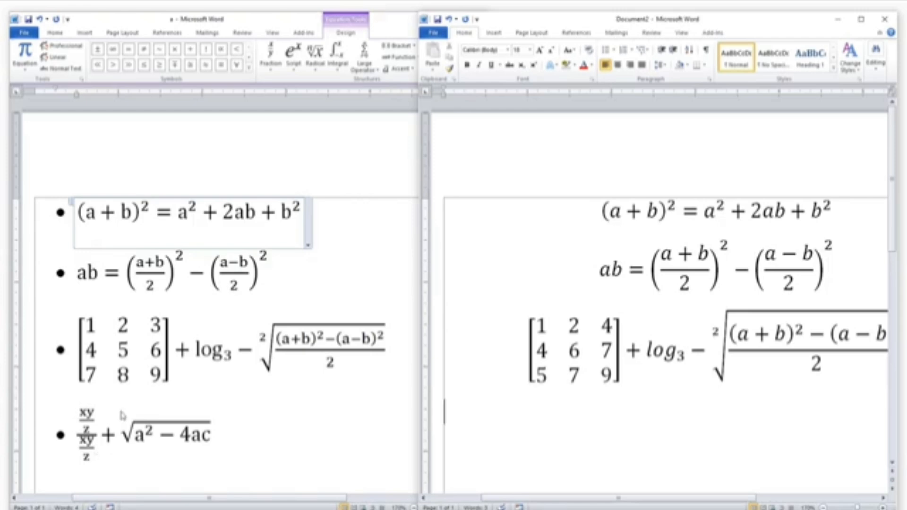
Insert a new equation containing a stacked fraction
{"action": "left_click", "coordinate": [494, 33]}
{"action": "left_click", "coordinate": [842, 49]}
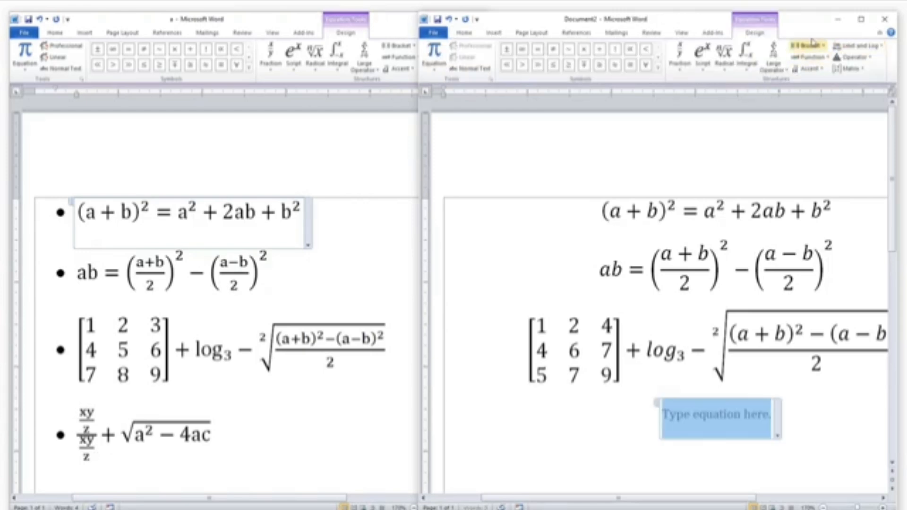
{"action": "left_click", "coordinate": [685, 60]}
{"action": "left_click", "coordinate": [691, 113]}
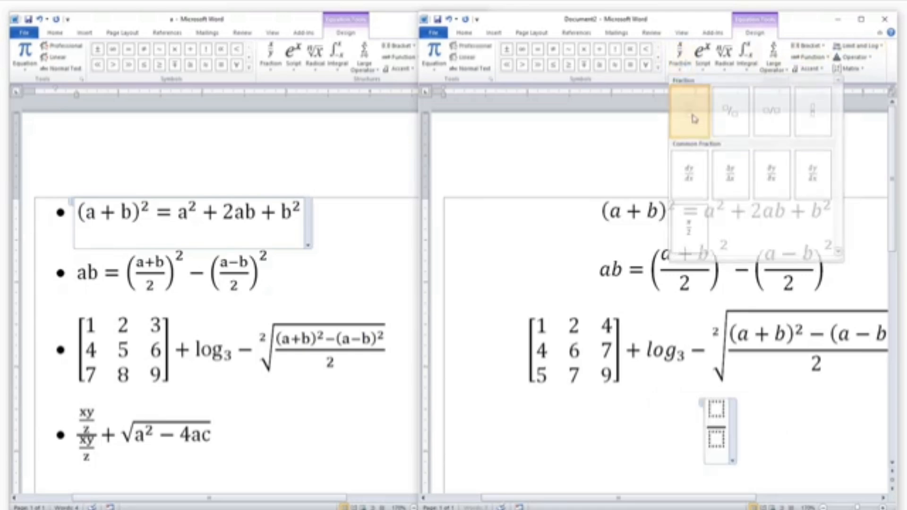
{"action": "left_click", "coordinate": [716, 408]}
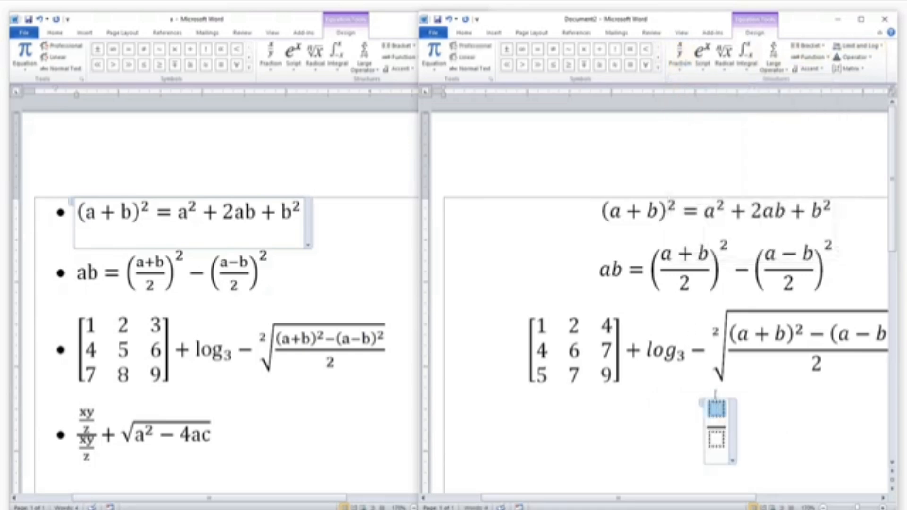
Nest a stacked fraction in both the numerator and the denominator of that fraction
{"action": "left_click", "coordinate": [683, 63]}
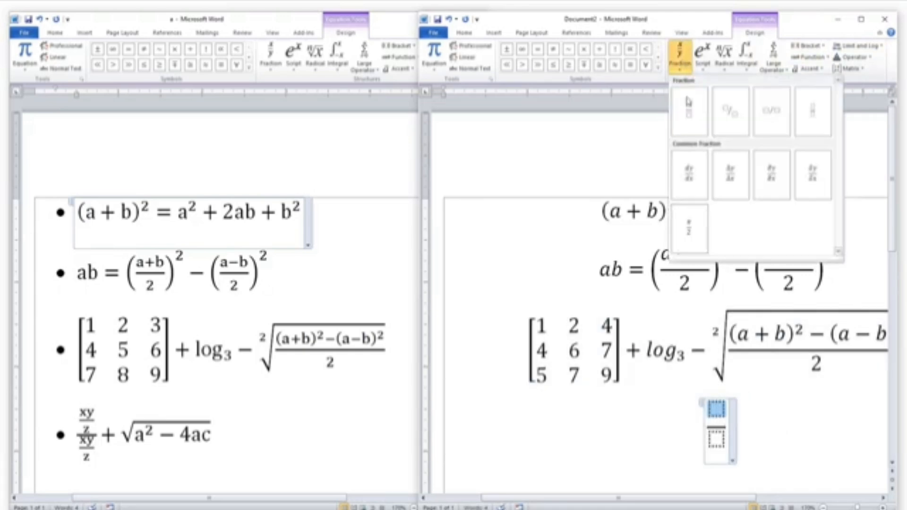
{"action": "left_click", "coordinate": [690, 115]}
{"action": "left_click", "coordinate": [717, 459]}
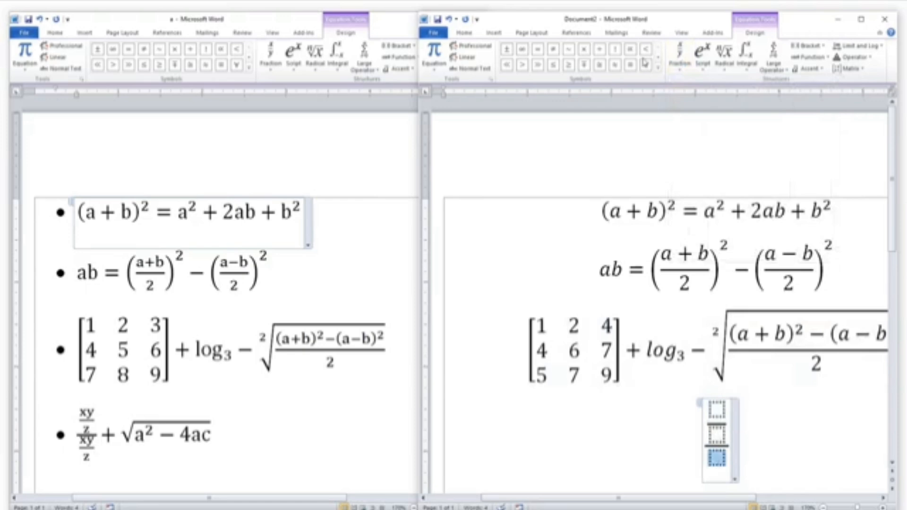
{"action": "left_click", "coordinate": [681, 60]}
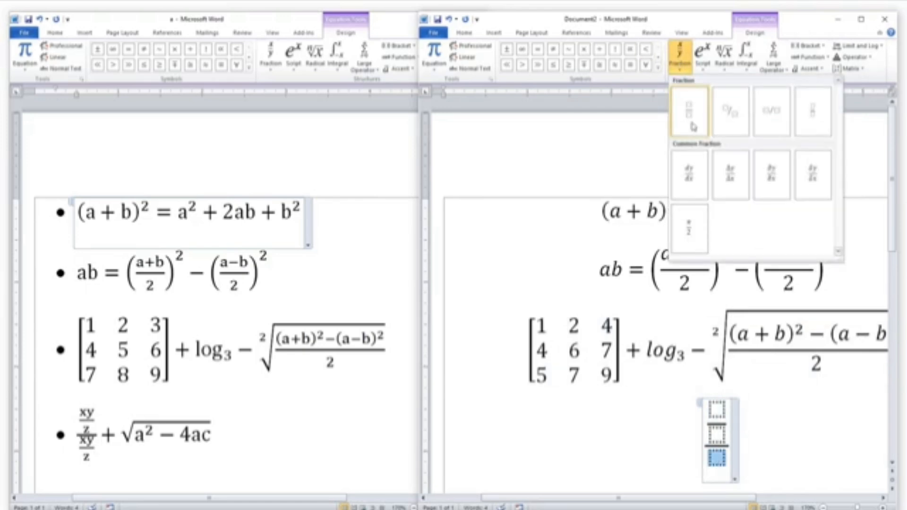
{"action": "left_click", "coordinate": [690, 119]}
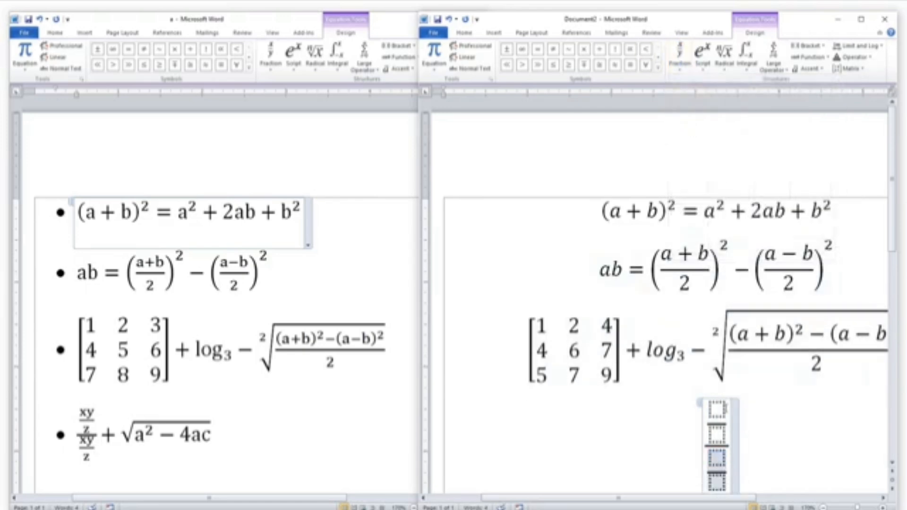
Fill both nested fractions with xy over z and add a plus sign after the compound fraction
{"action": "left_click", "coordinate": [723, 409]}
{"action": "type", "text": "xy"}
{"action": "key", "text": "Down"}
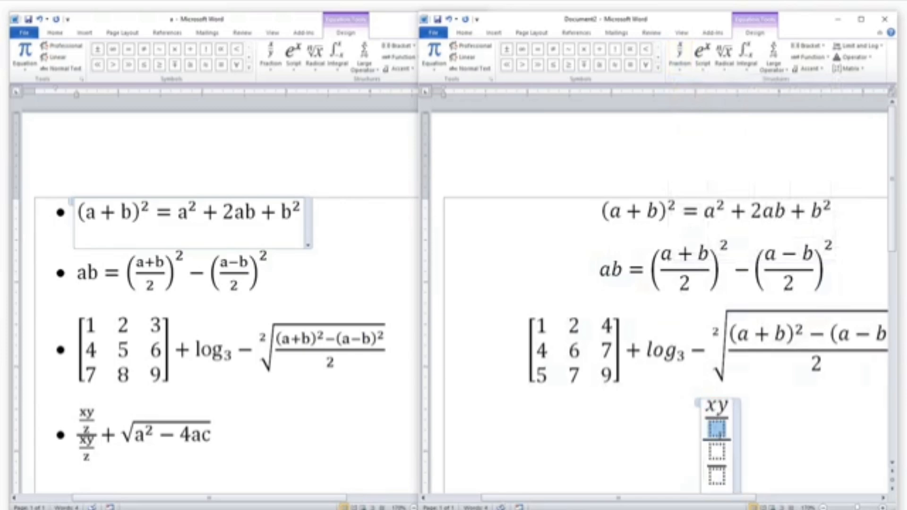
{"action": "type", "text": "z"}
{"action": "key", "text": "Down"}
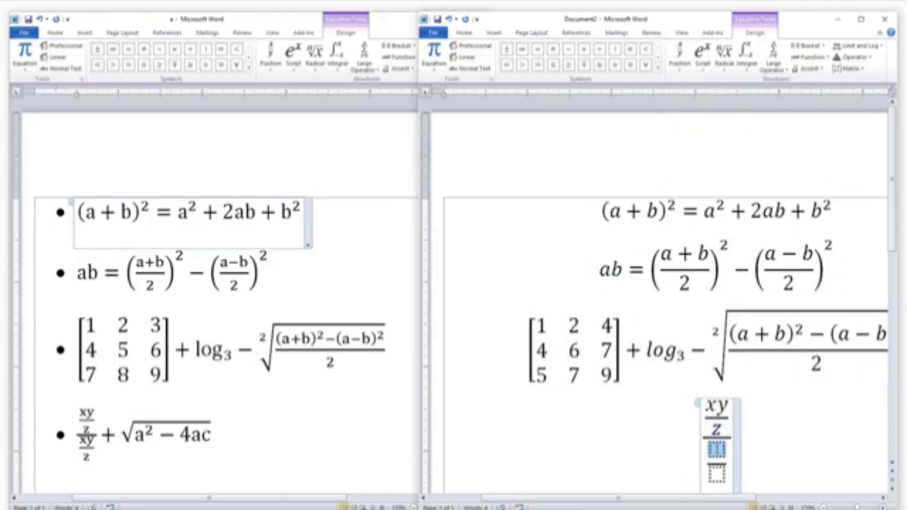
{"action": "type", "text": "xy"}
{"action": "key", "text": "Down"}
{"action": "type", "text": "z)"}
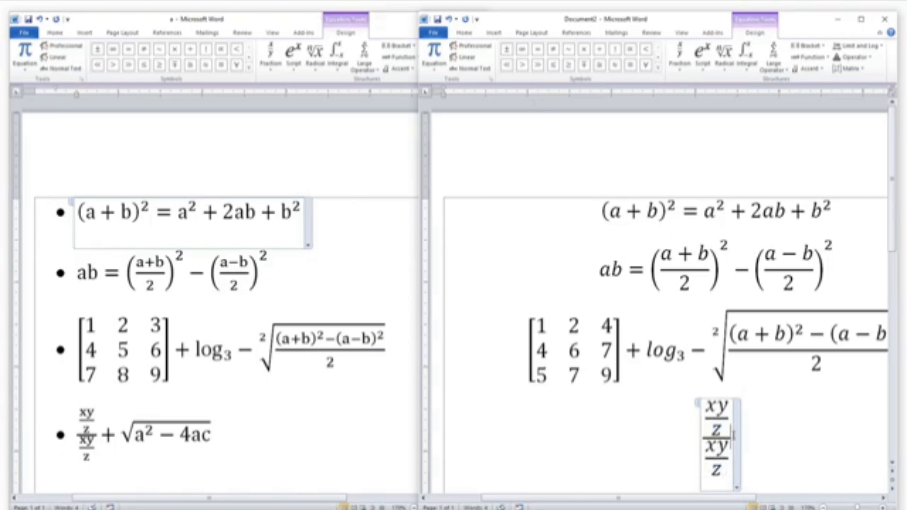
{"action": "type", "text": "+"}
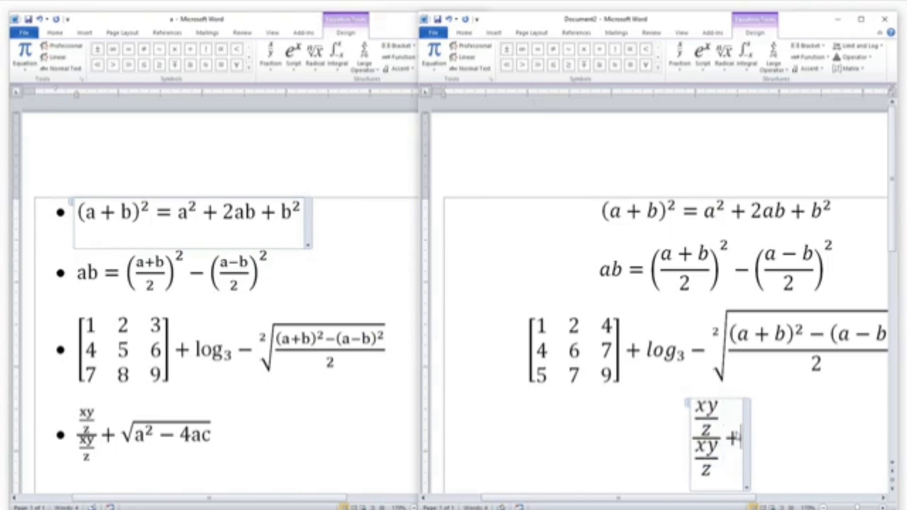
Insert a square root and place a superscript structure inside it
{"action": "left_click", "coordinate": [746, 51]}
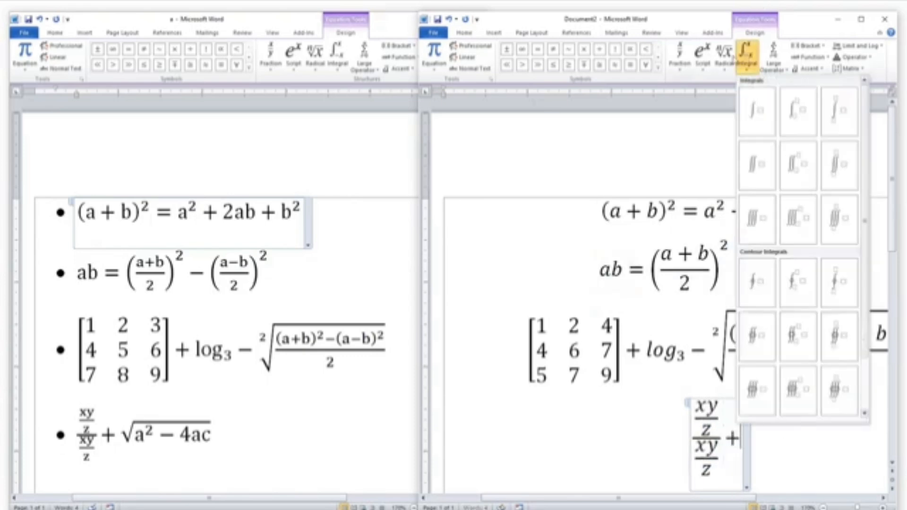
{"action": "left_click", "coordinate": [724, 52]}
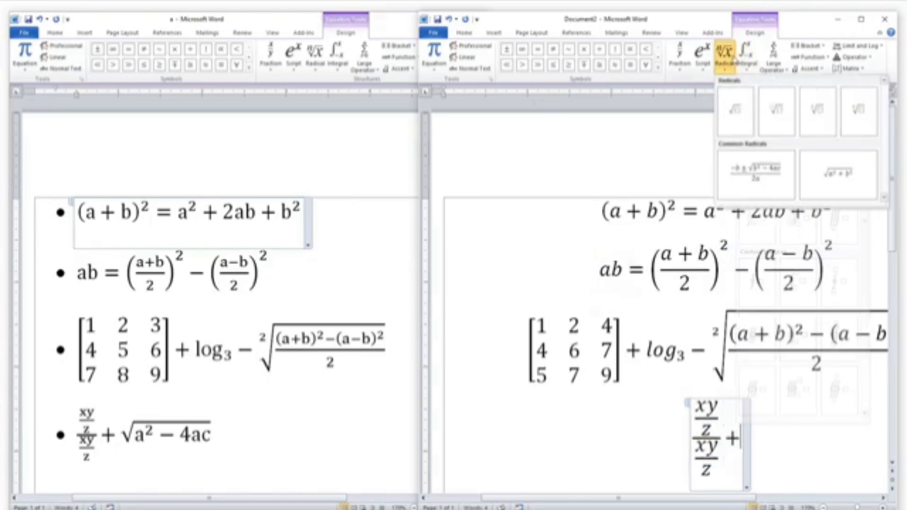
{"action": "left_click", "coordinate": [733, 112]}
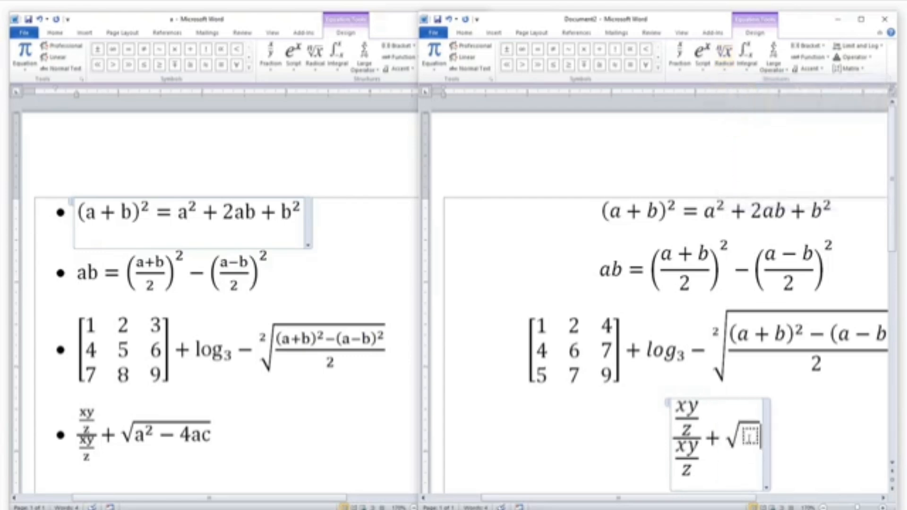
{"action": "left_click", "coordinate": [750, 438]}
{"action": "left_click", "coordinate": [703, 55]}
{"action": "left_click", "coordinate": [713, 111]}
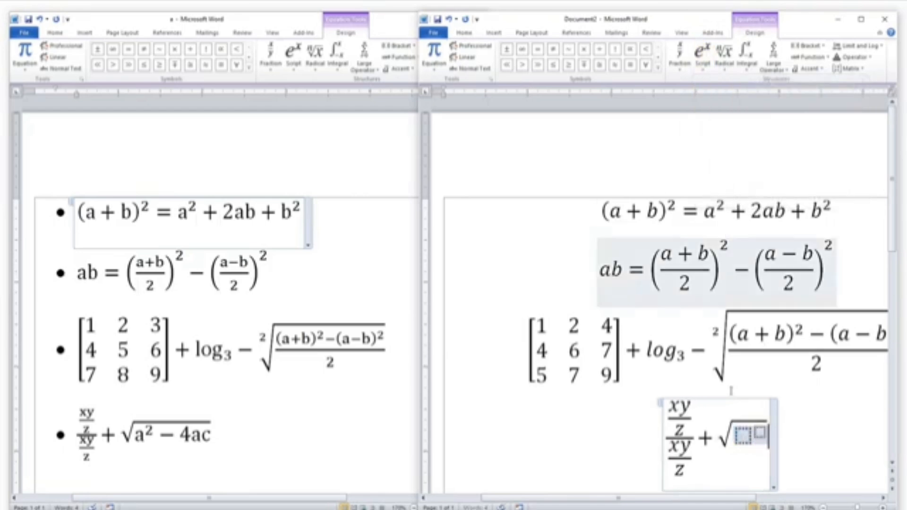
Fill the square root with a squared minus 4ac
{"action": "left_click", "coordinate": [741, 432]}
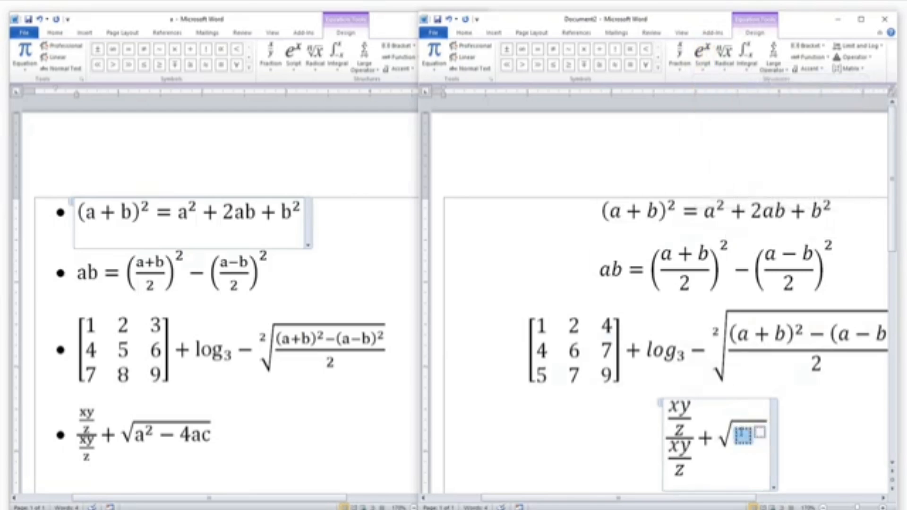
{"action": "type", "text": "a^"}
{"action": "left_click", "coordinate": [754, 432]}
{"action": "type", "text": "2"}
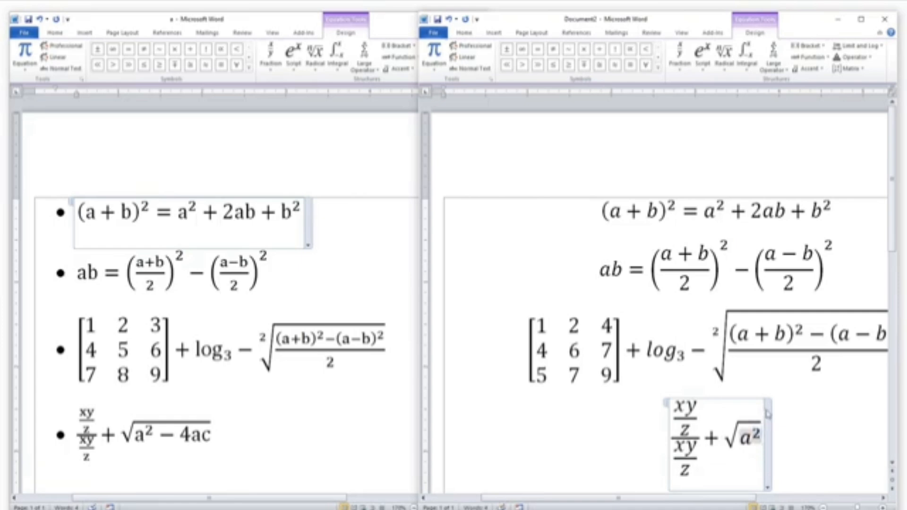
{"action": "key", "text": "Right"}
{"action": "type", "text": "-"}
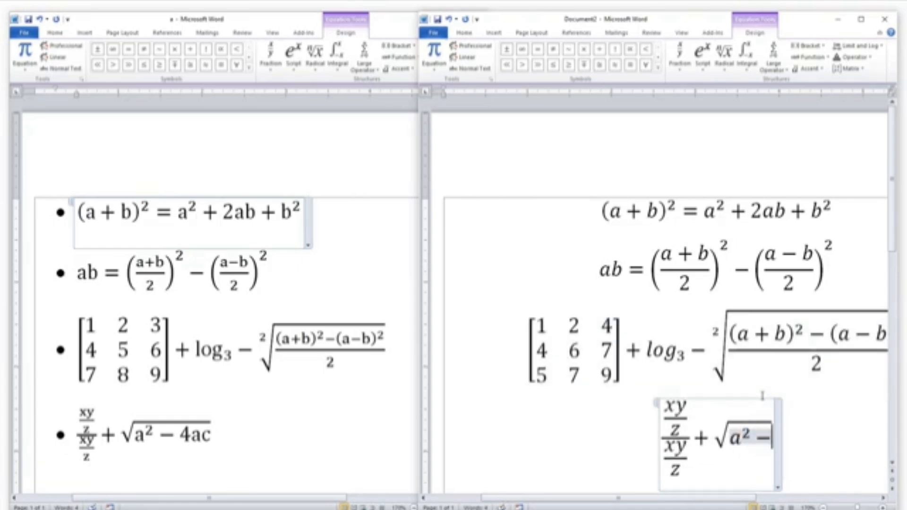
{"action": "type", "text": "4ac"}
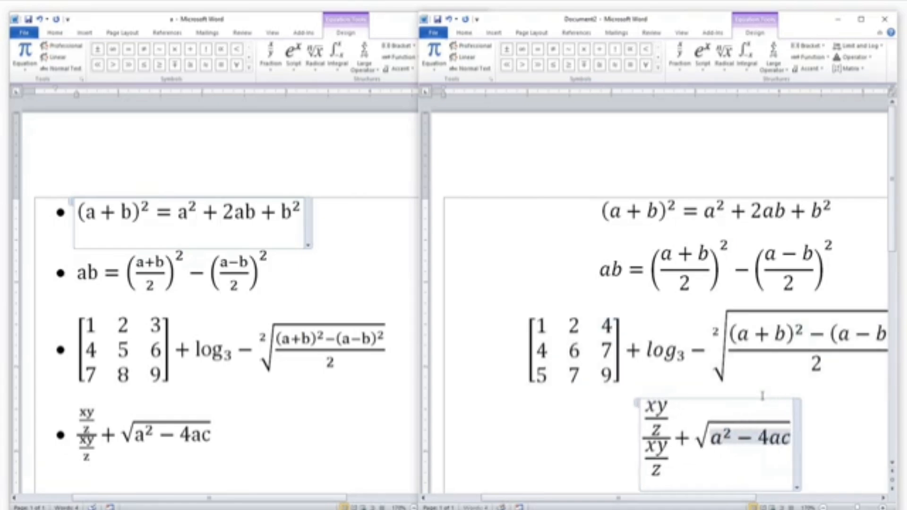